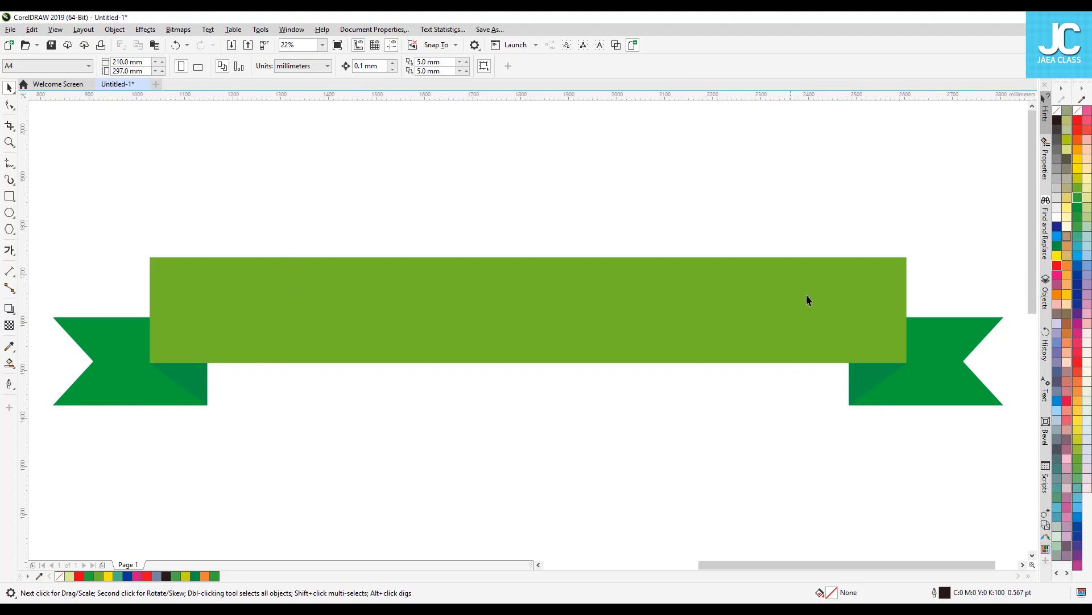
Step: Place a vertical guideline through the centre of the green ribbon banner
scroll(467, 208, down, 2)
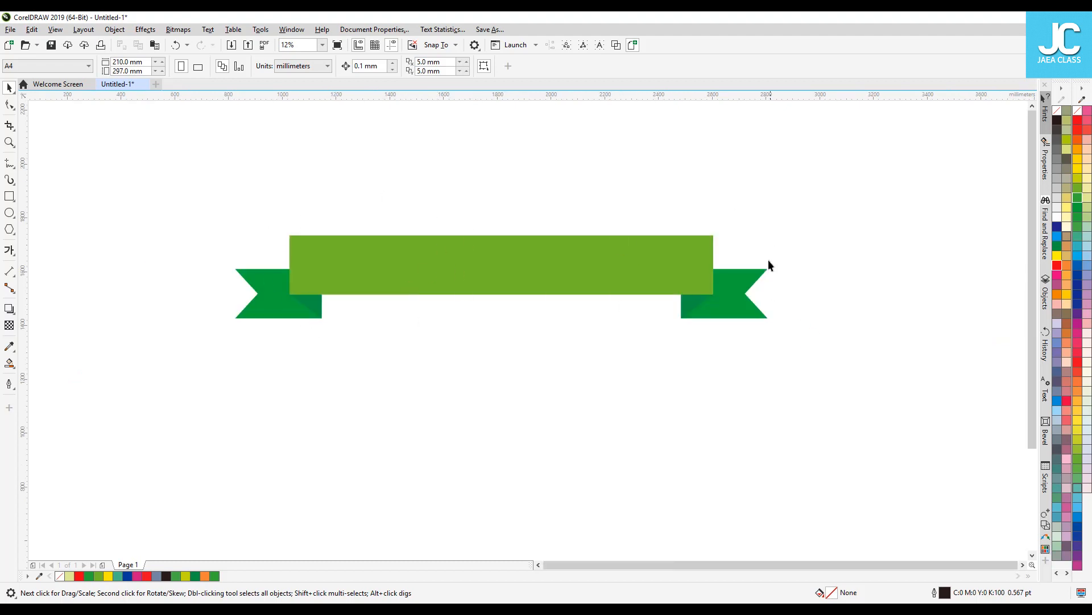
drag(23, 158, 507, 167)
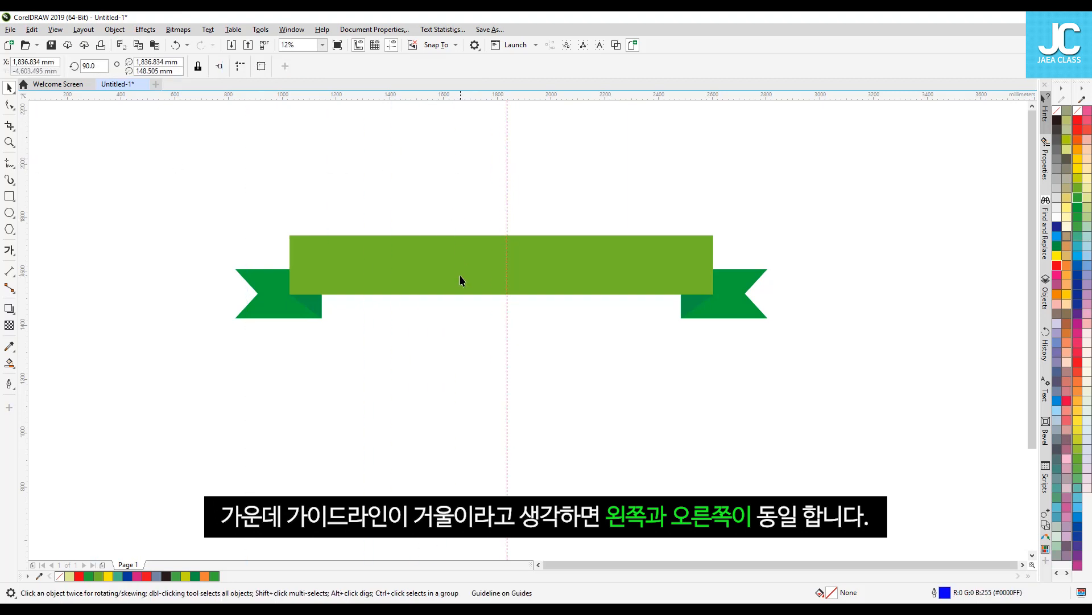
drag(507, 161, 501, 171)
Step: Duplicate the whole ribbon banner directly below the original, keeping both centred on the guideline
key(ctrl+a)
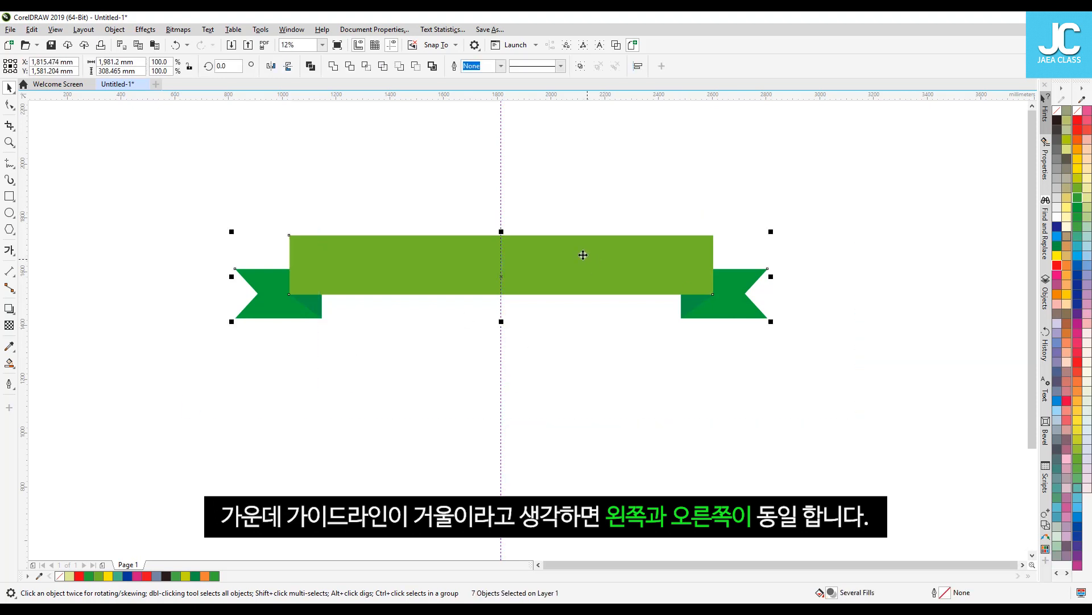
drag(561, 261, 586, 352)
click(575, 268)
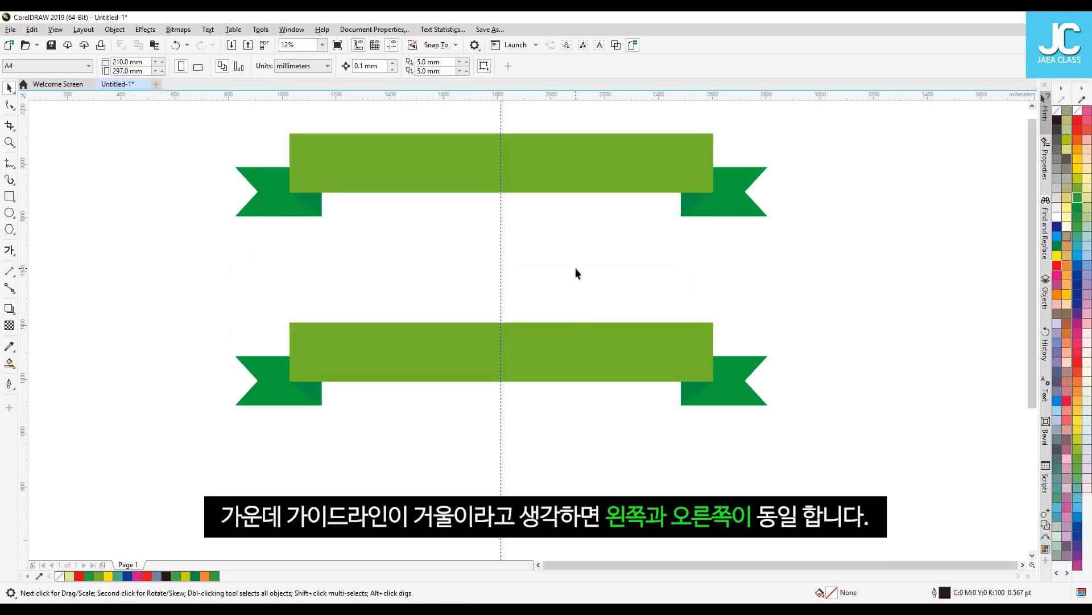
Step: Reduce the lower banner to its left half by deleting the right ribbon tail and shortening the rectangle to the guideline
click(734, 376)
key(Delete)
click(658, 375)
drag(716, 352, 503, 355)
click(688, 375)
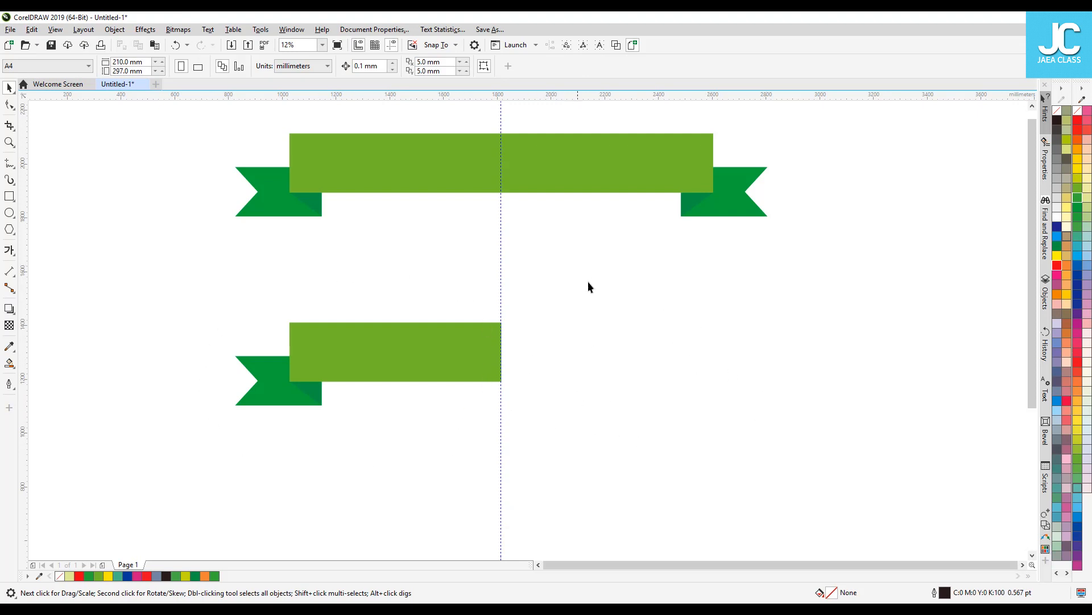
Step: Mirror a copy of the lower banner's left half across the guideline to complete the right half
drag(586, 280, 142, 471)
drag(232, 363, 613, 361)
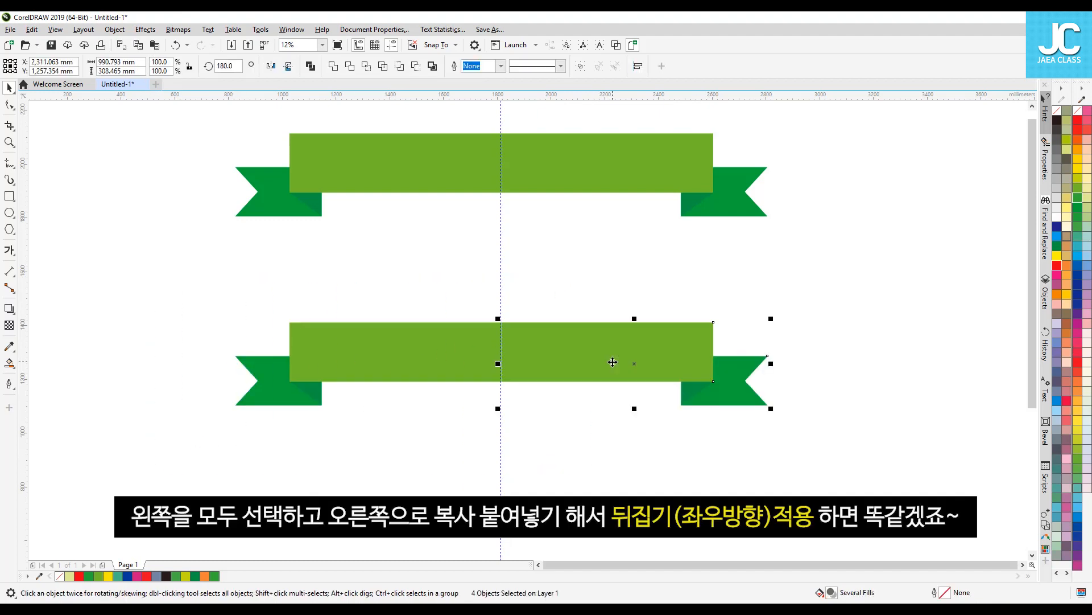
click(608, 292)
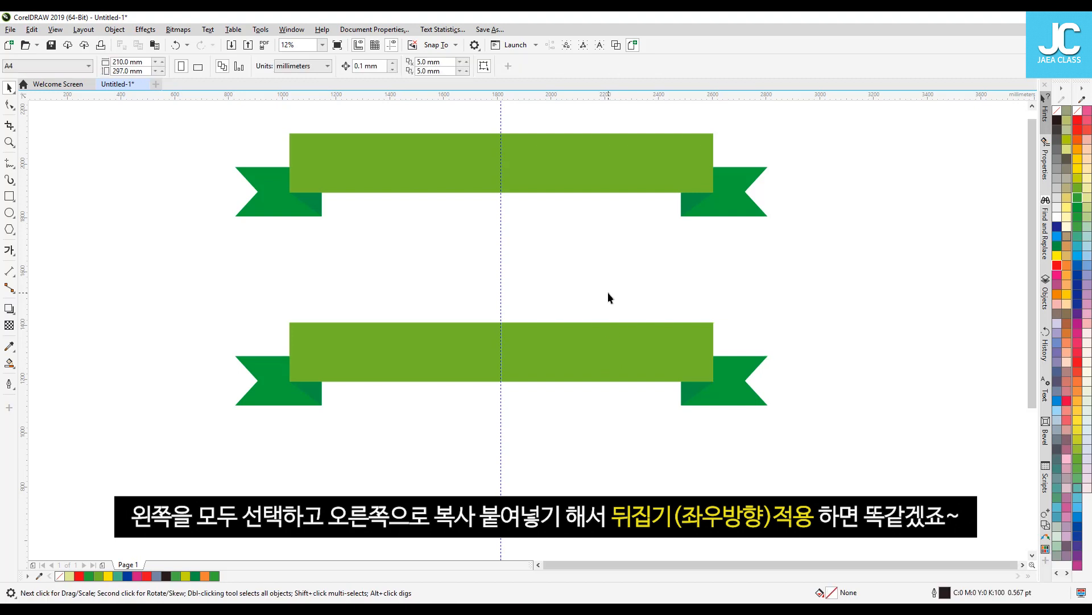
click(519, 349)
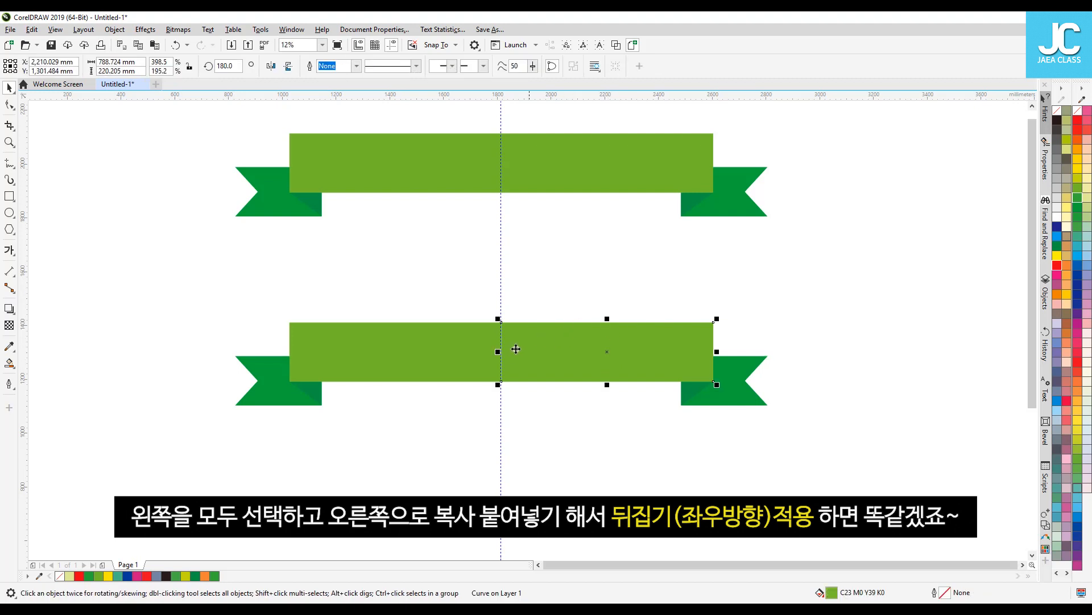
Step: Delete all parts of the lower banner
click(555, 273)
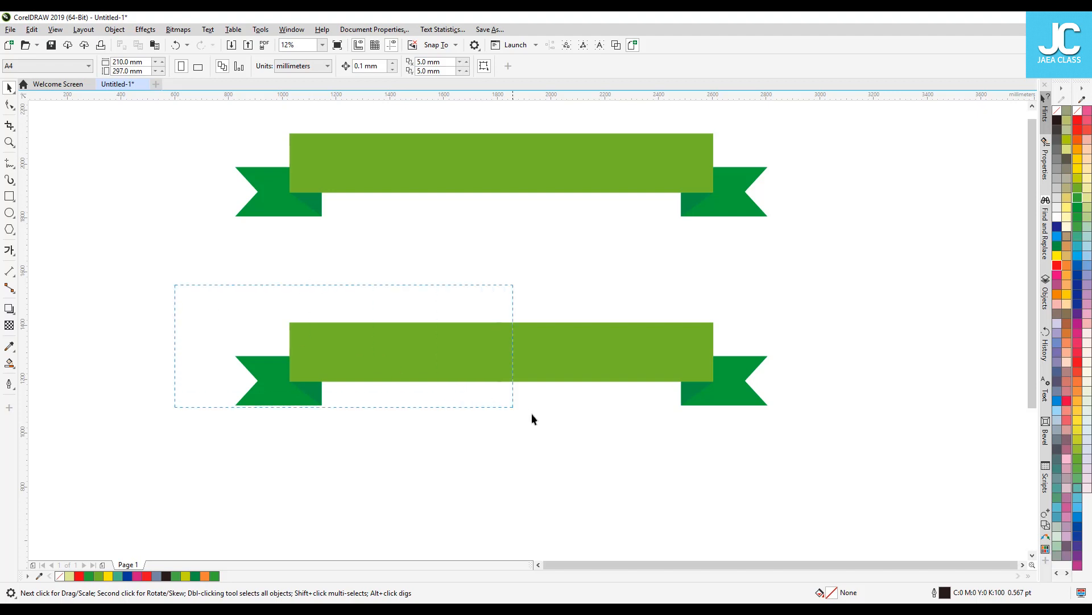
drag(842, 476, 842, 476)
key(Delete)
Step: Scale the remaining ribbon banner down proportionally and place it in the upper-right area of the drawing, leaving the middle empty
drag(218, 125, 207, 135)
drag(230, 217, 475, 204)
drag(620, 152, 848, 138)
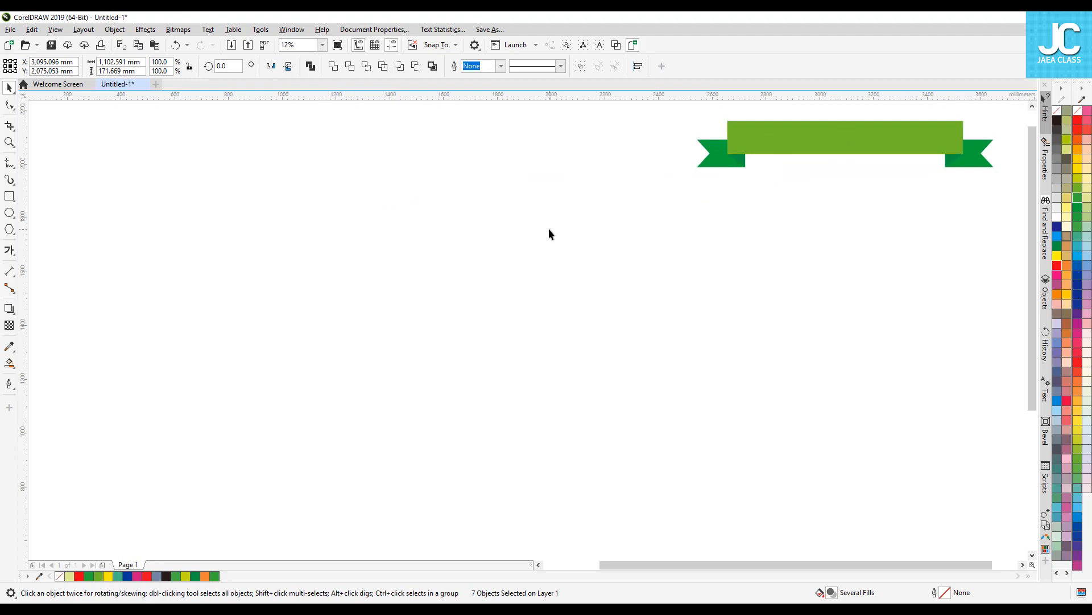
click(549, 229)
click(720, 161)
drag(695, 171, 808, 150)
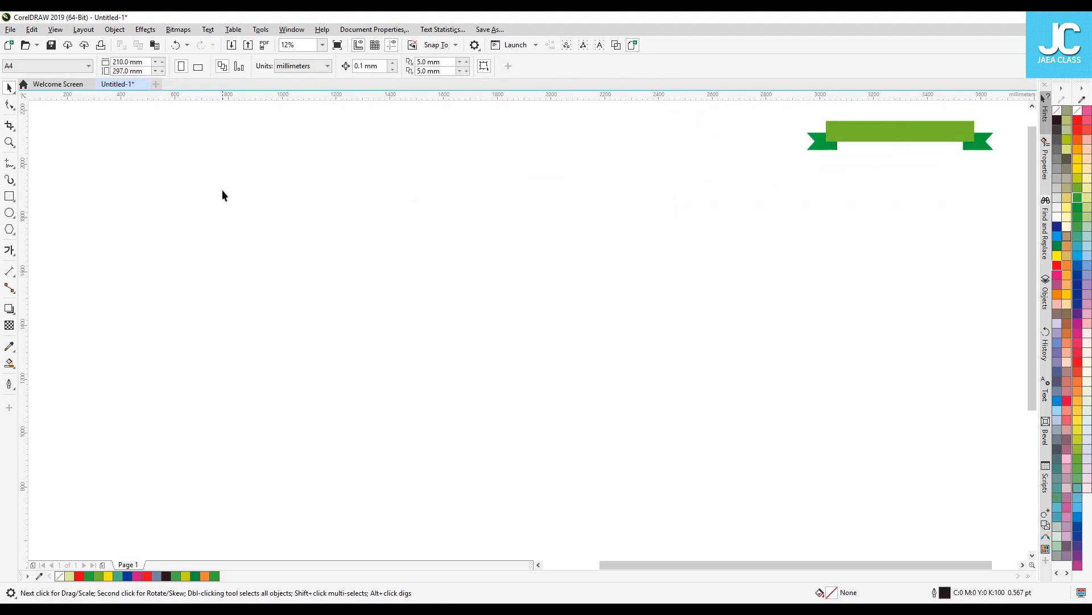
Step: Create a new symmetry with one vertical mirror line
click(114, 30)
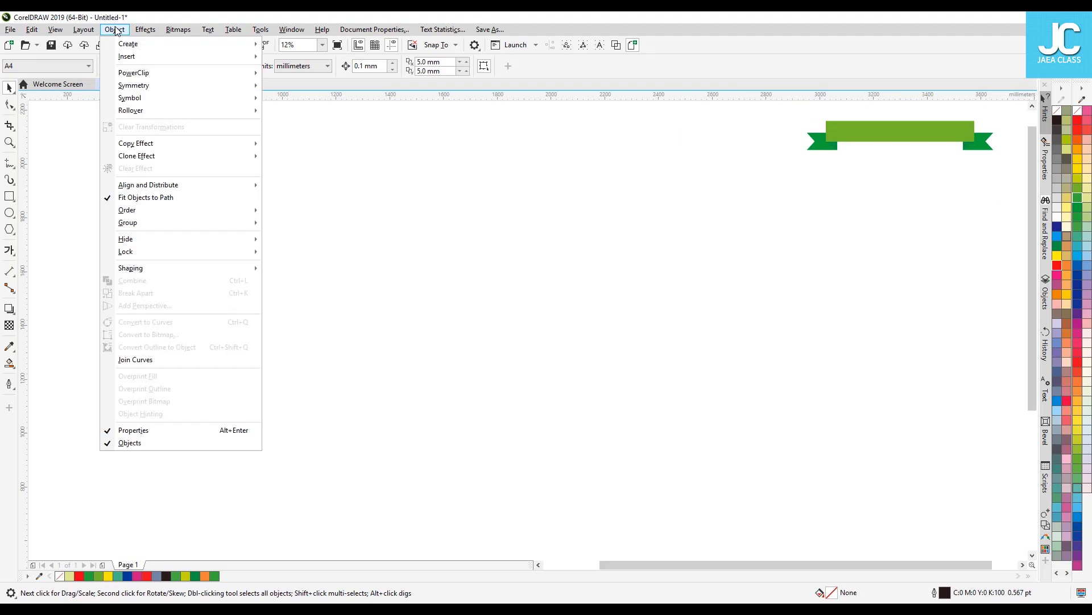
mouse_move(122, 86)
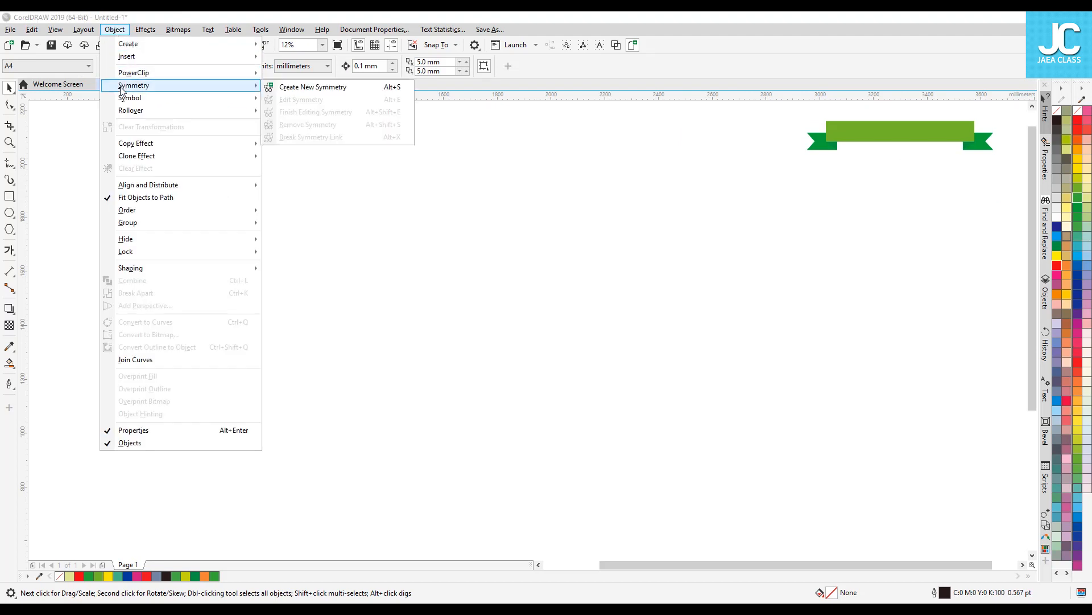
click(340, 88)
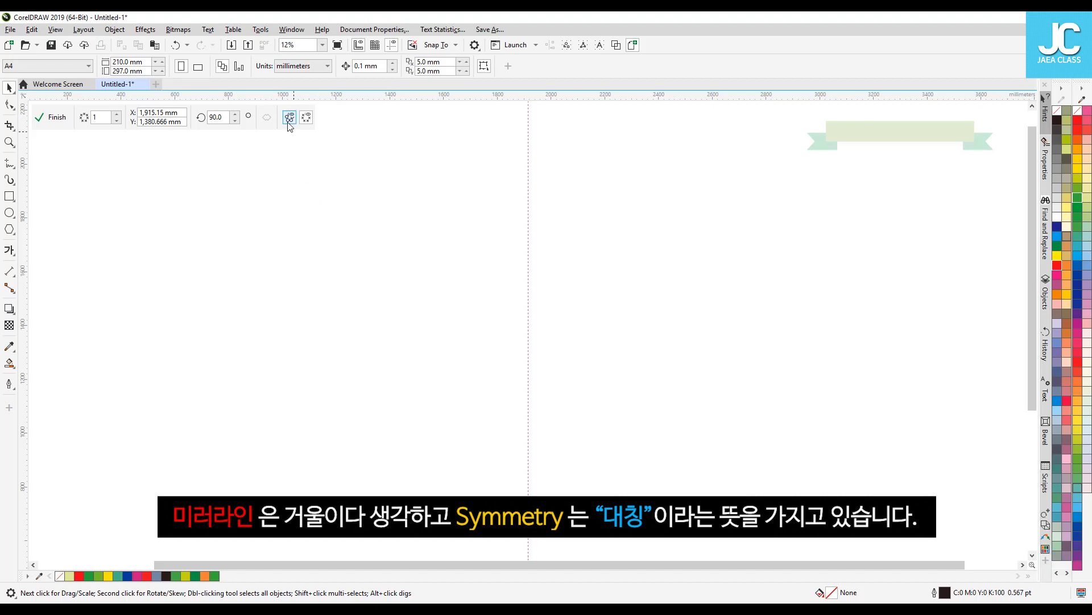
Step: Draw a circle about 178 mm in diameter to the left of the mirror line
click(8, 214)
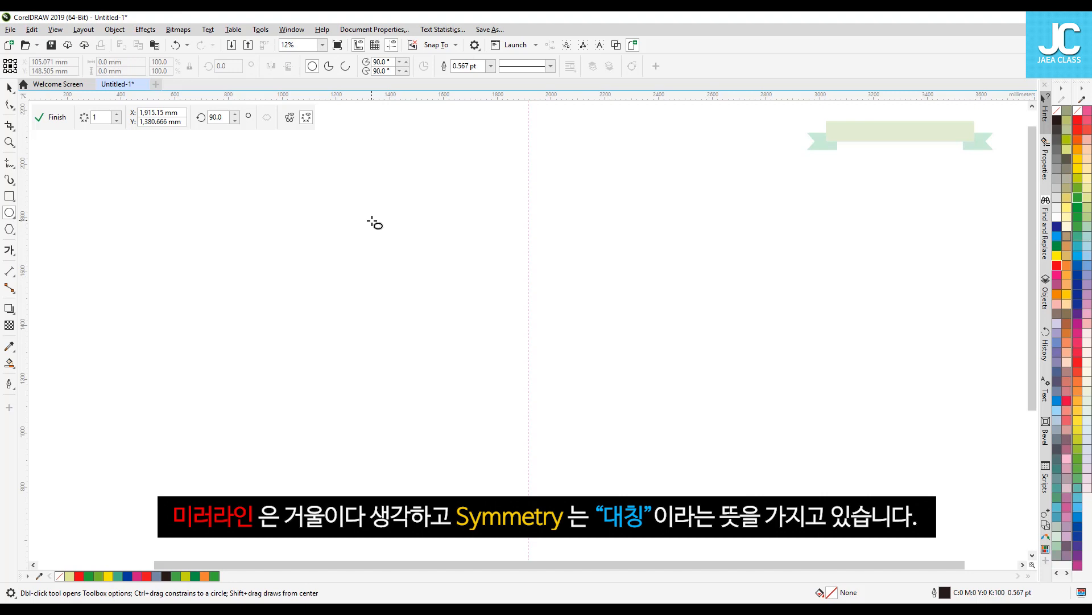
drag(371, 221, 396, 245)
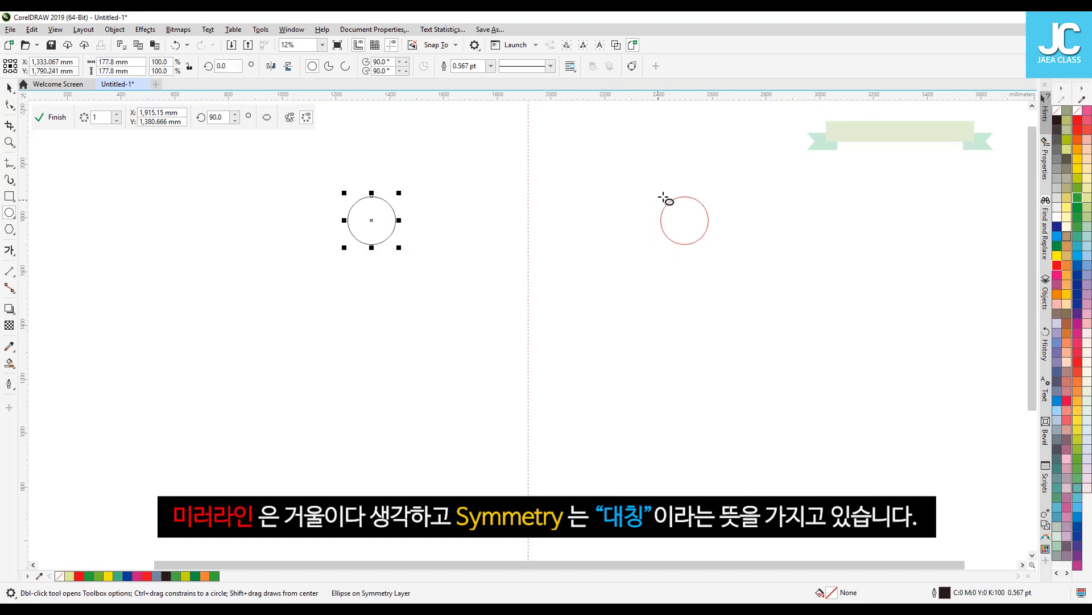
click(8, 87)
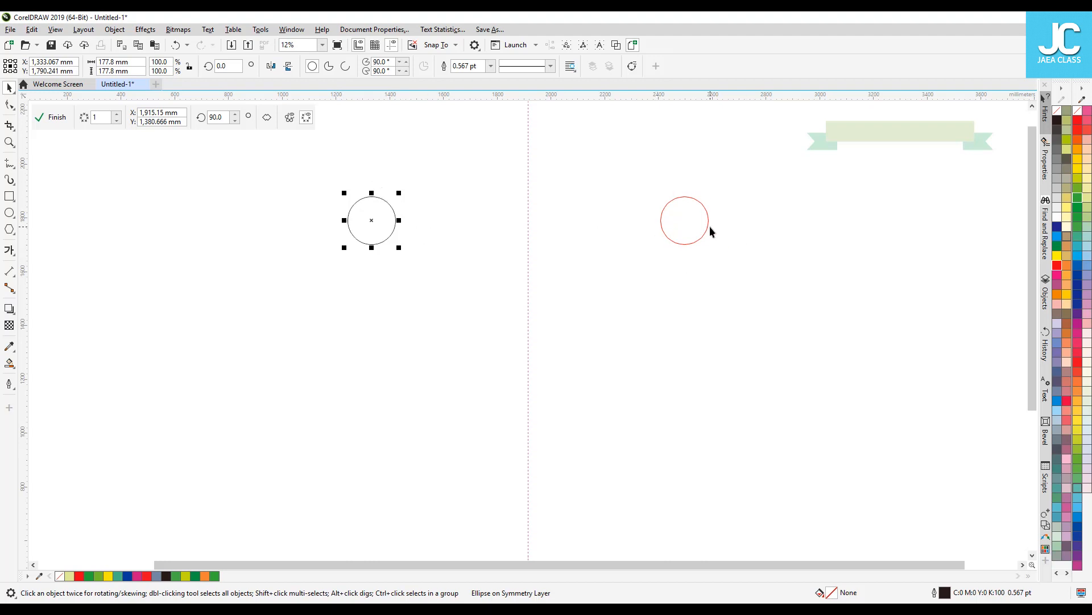
click(424, 269)
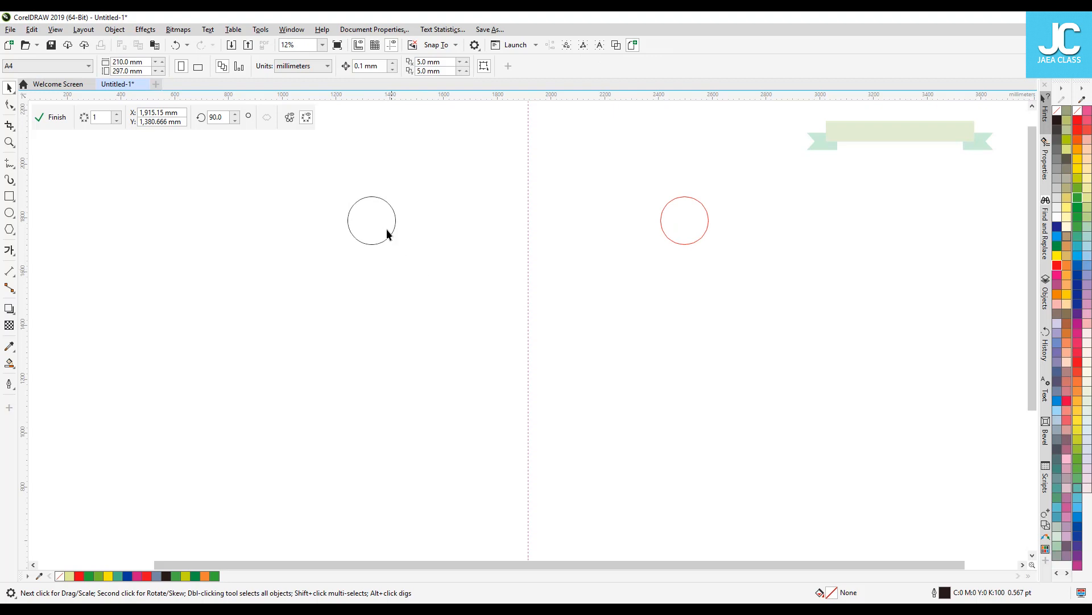
Step: Move the circle towards and away from the mirror line, ending at about X 1,502 mm, Y 1,862 mm
click(371, 215)
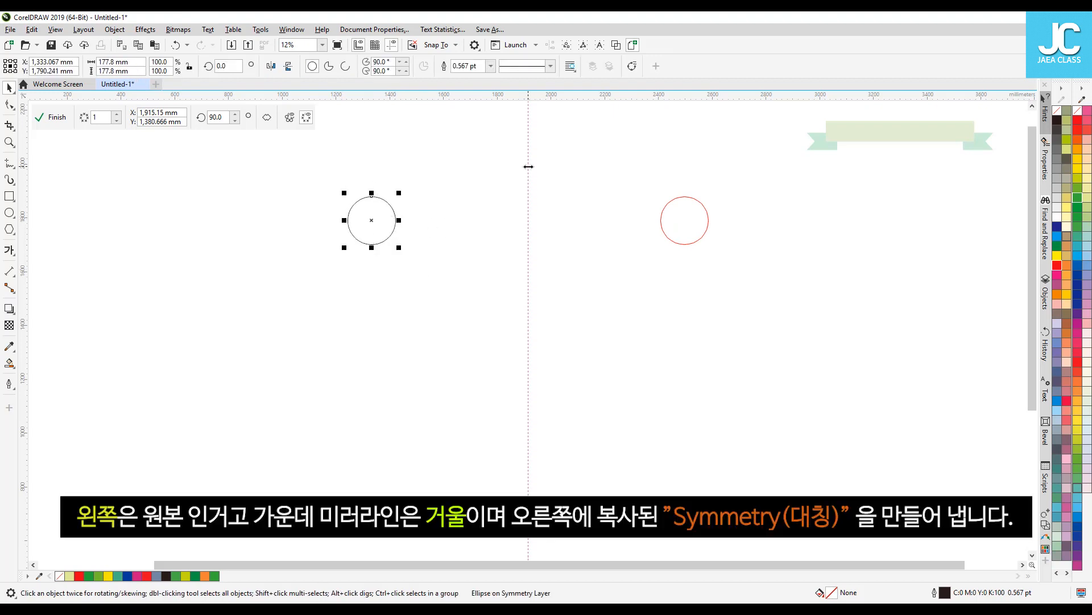
drag(356, 210, 459, 211)
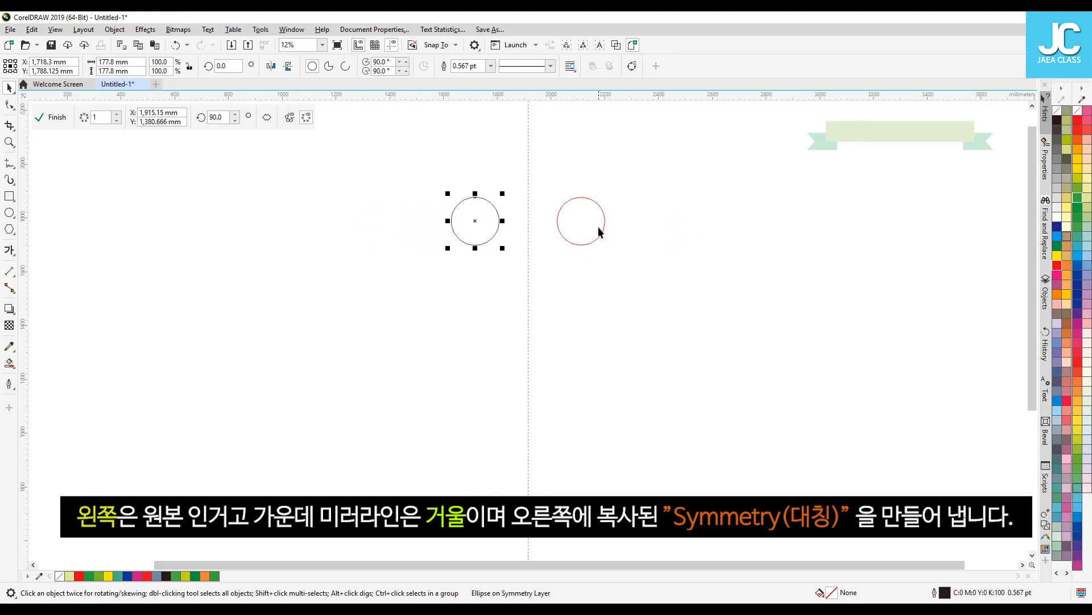
click(598, 258)
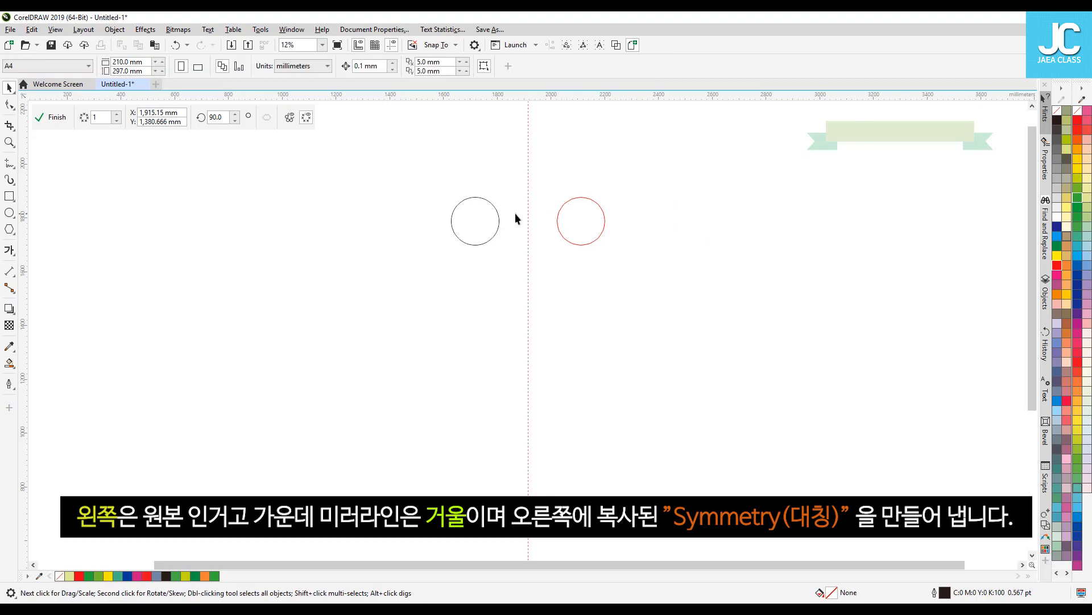
drag(473, 215, 258, 220)
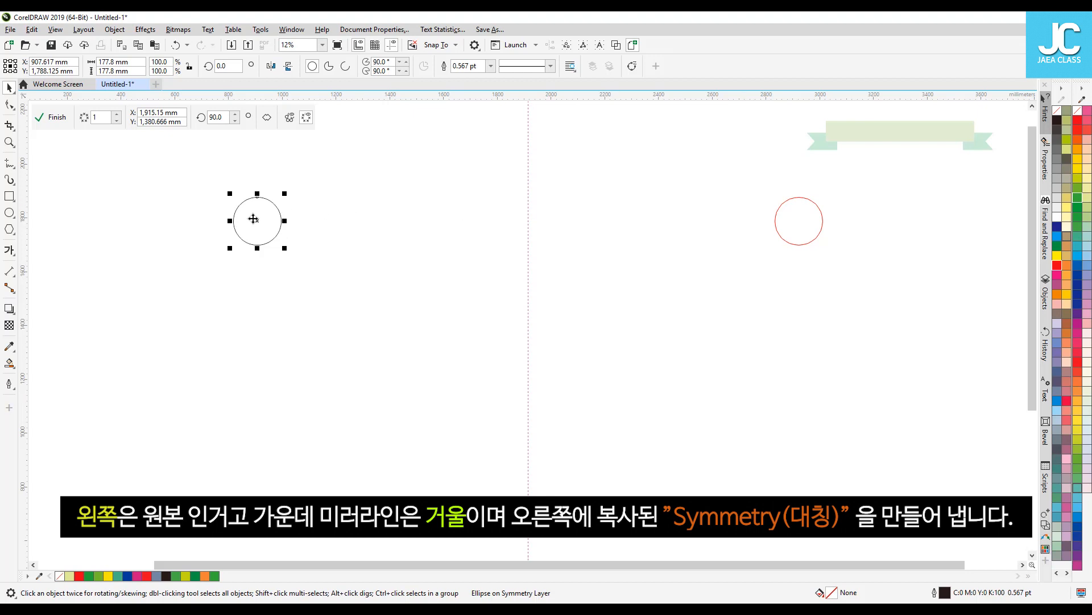
drag(249, 219, 408, 195)
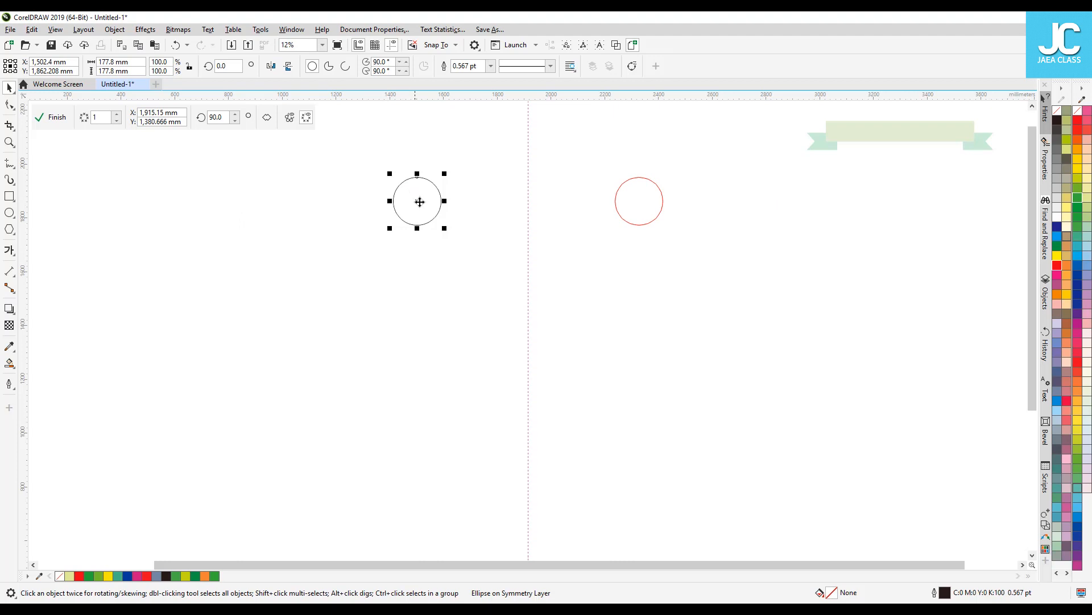
Step: Duplicate the circle twice, placing one copy below right and one below left of the original
drag(419, 188, 448, 248)
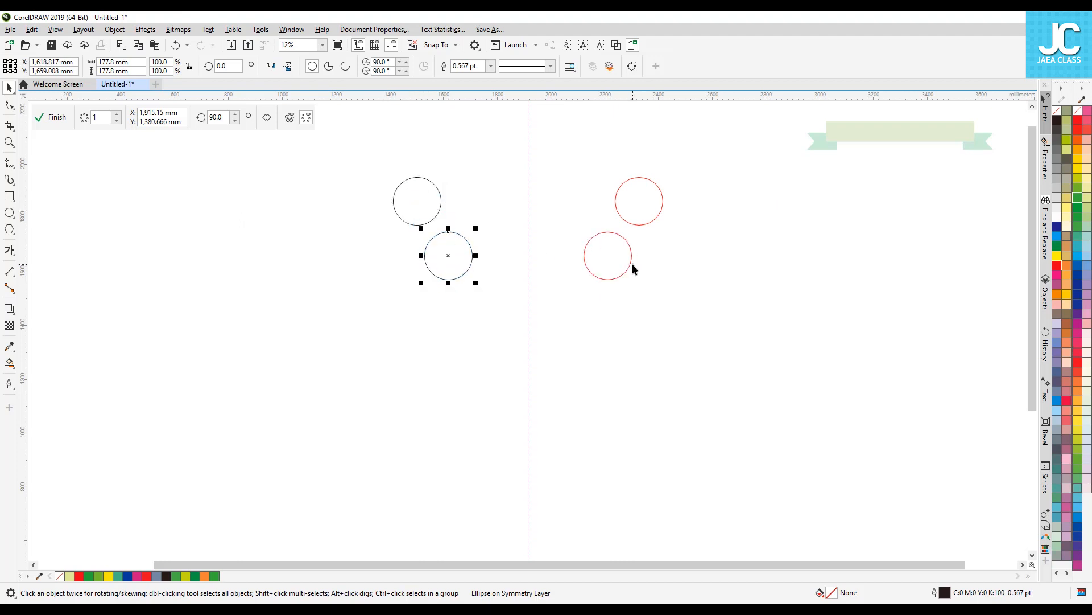
drag(407, 202, 371, 262)
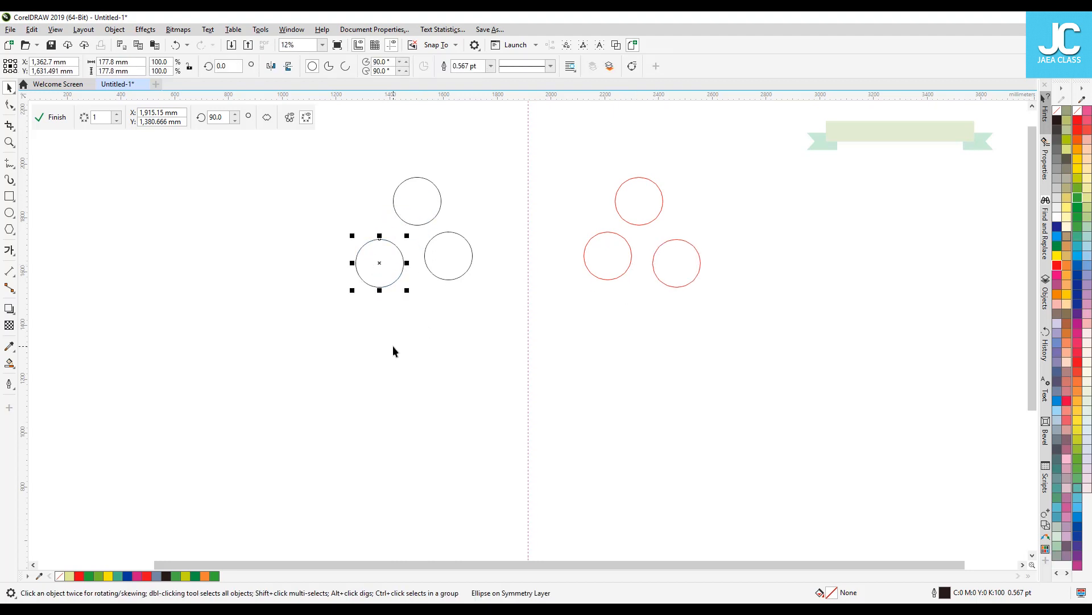
Step: Resize the three source circles and arrange them as an overlapping cluster about 309 mm wide
drag(407, 235, 386, 263)
click(435, 184)
drag(441, 177, 421, 199)
click(438, 245)
drag(473, 278, 378, 217)
click(405, 213)
drag(396, 276, 387, 242)
mouse_move(379, 223)
mouse_down()
mouse_move(513, 243)
mouse_move(448, 252)
mouse_move(381, 318)
mouse_up()
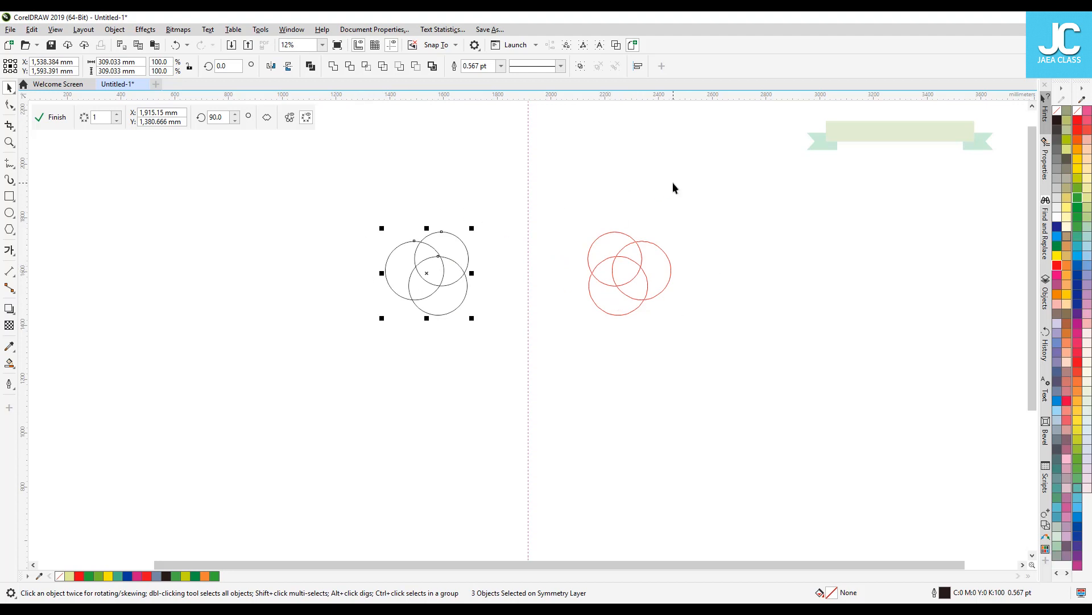
Step: Draw a square, duplicate it twice, and move the three squares above the overlapping source circles
click(10, 196)
mouse_move(291, 247)
mouse_down()
mouse_move(244, 201)
mouse_move(293, 270)
mouse_move(344, 210)
mouse_up()
right_click(294, 270)
right_click(328, 224)
drag(392, 165, 205, 360)
drag(315, 226, 446, 183)
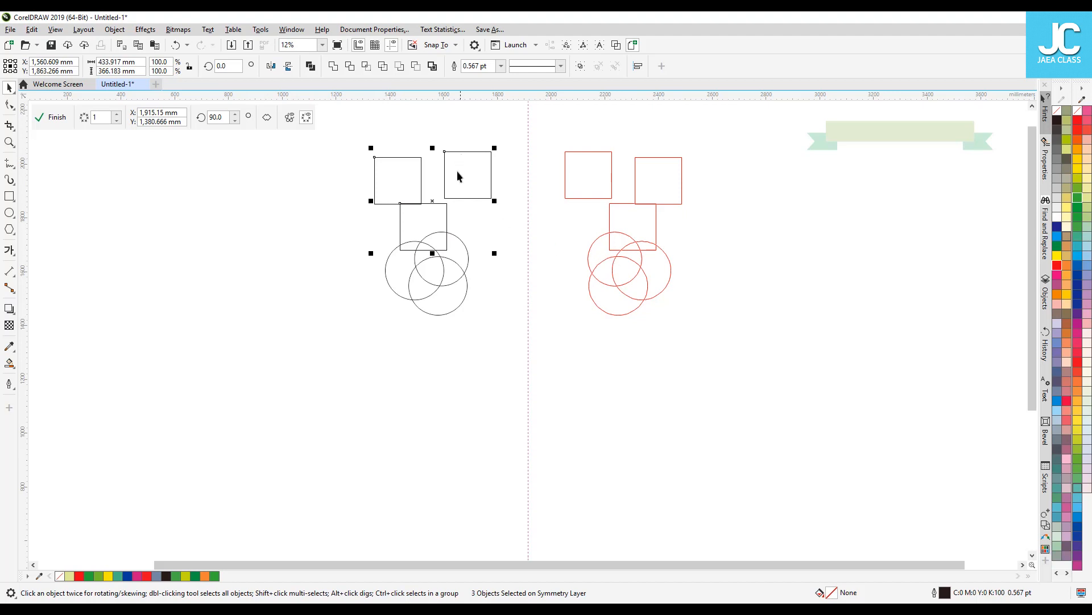
Step: Delete the three squares and two of the three source circles
key(Delete)
click(431, 257)
key(Delete)
click(439, 265)
key(Delete)
Step: Shrink the remaining source circle and place it close to the left side of the mirror line
click(431, 294)
drag(435, 284, 458, 250)
mouse_move(497, 219)
mouse_down()
mouse_move(473, 239)
mouse_move(480, 213)
mouse_move(501, 207)
mouse_move(500, 216)
mouse_up()
click(488, 171)
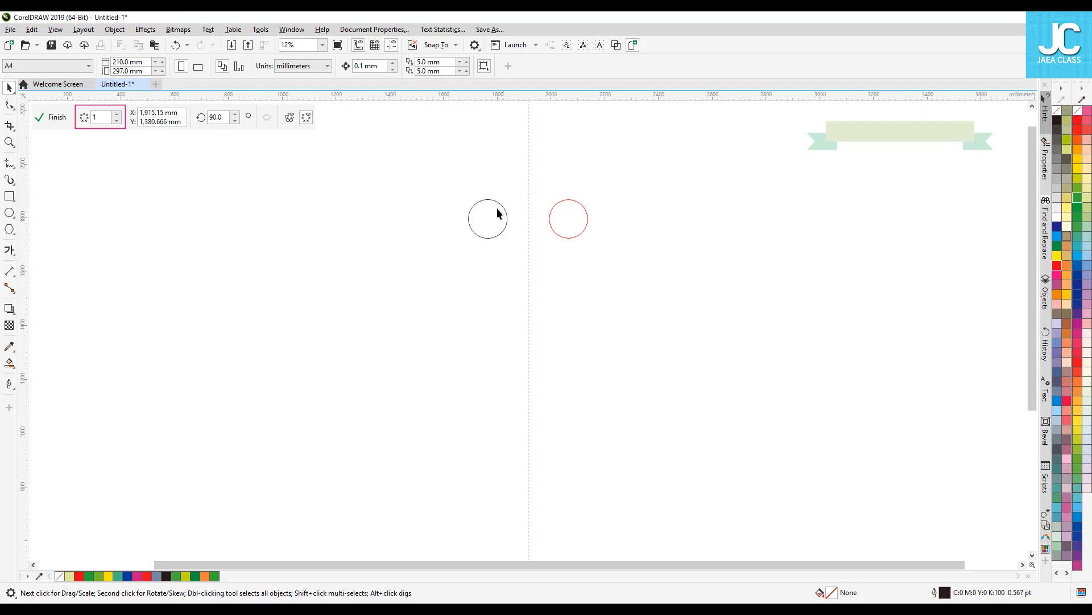
Step: Set the symmetry's number of mirror lines to 5
click(117, 115)
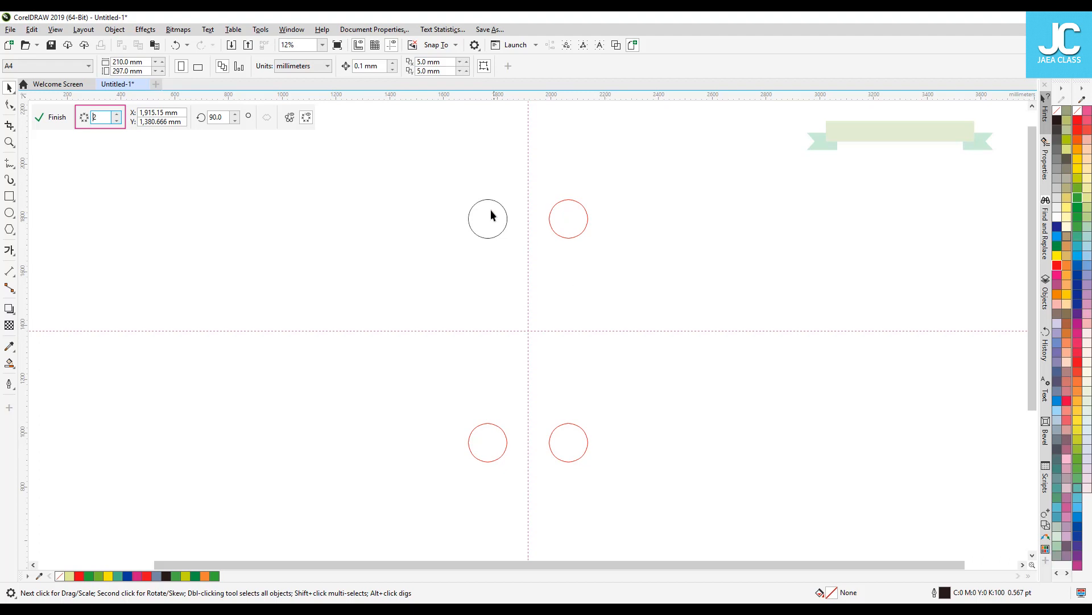
click(116, 114)
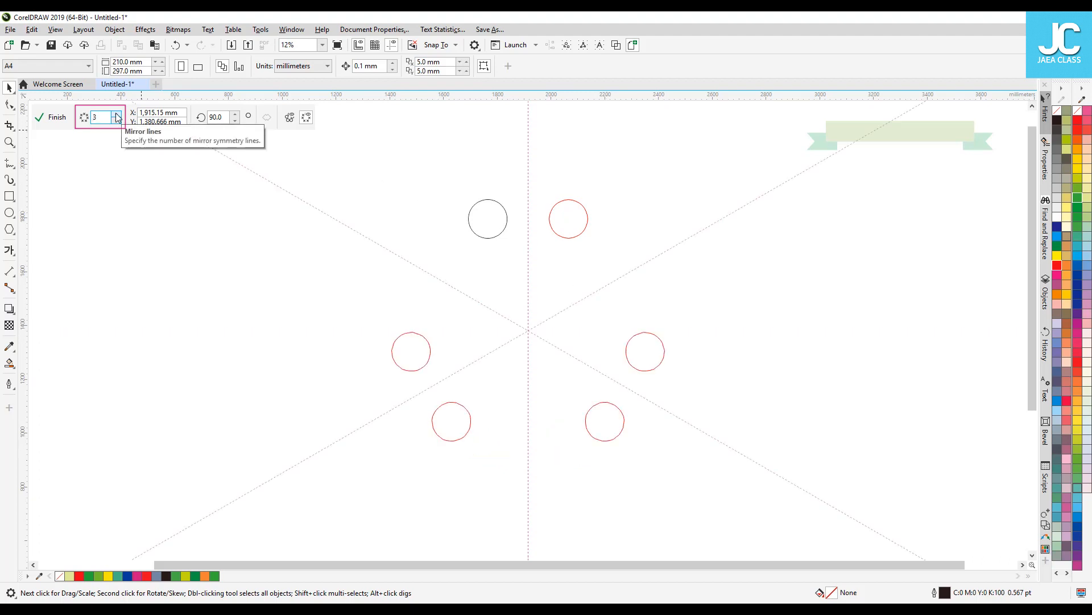
click(117, 114)
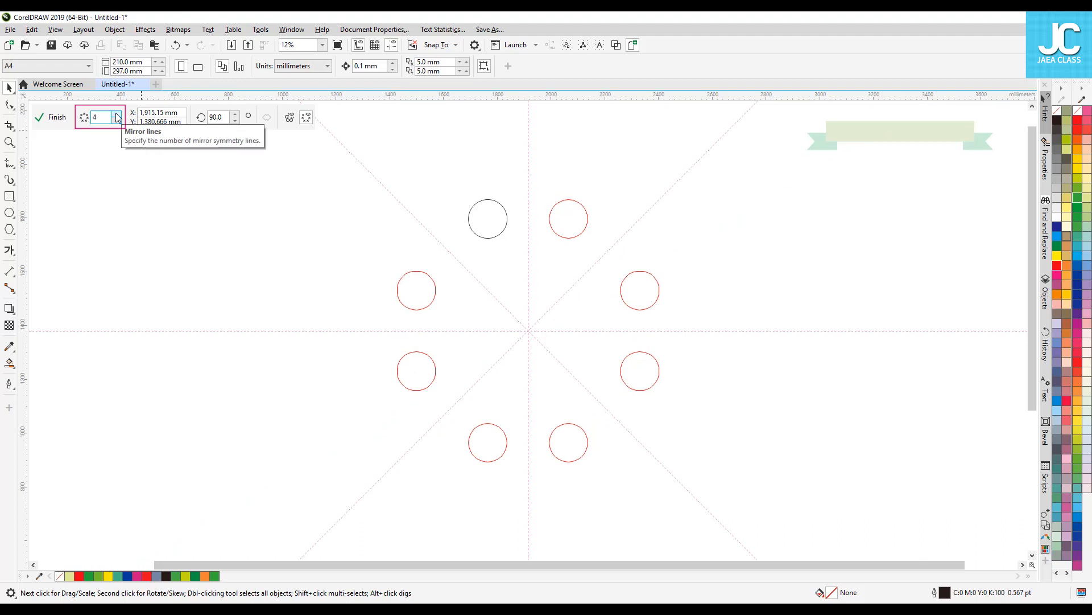
click(117, 114)
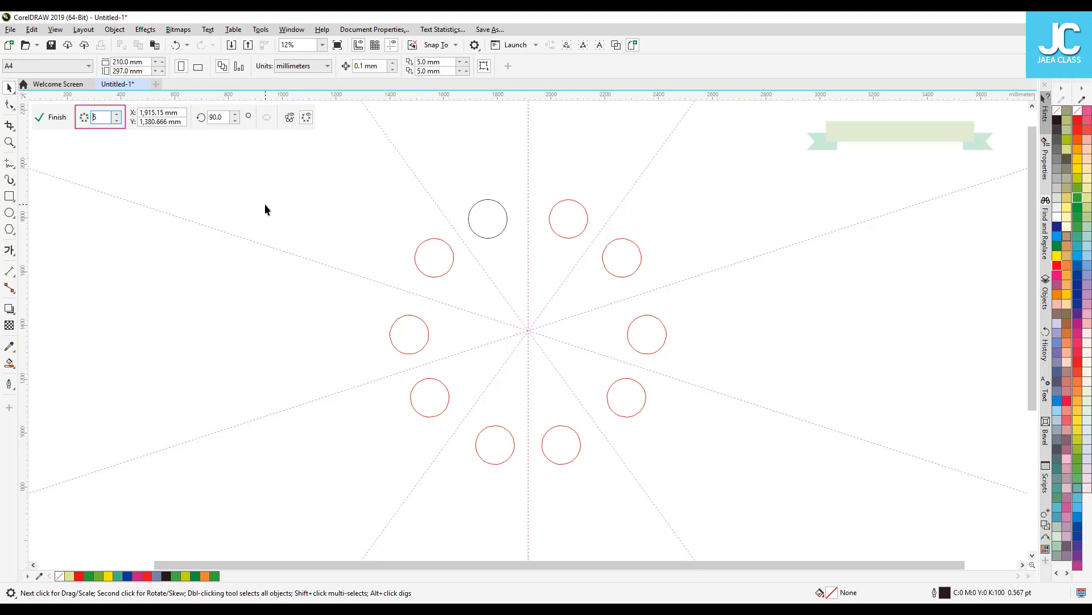
Step: Increase the symmetry's number of mirror lines to 12
click(116, 114)
click(116, 114)
click(117, 114)
click(117, 114)
click(116, 113)
click(117, 114)
click(116, 114)
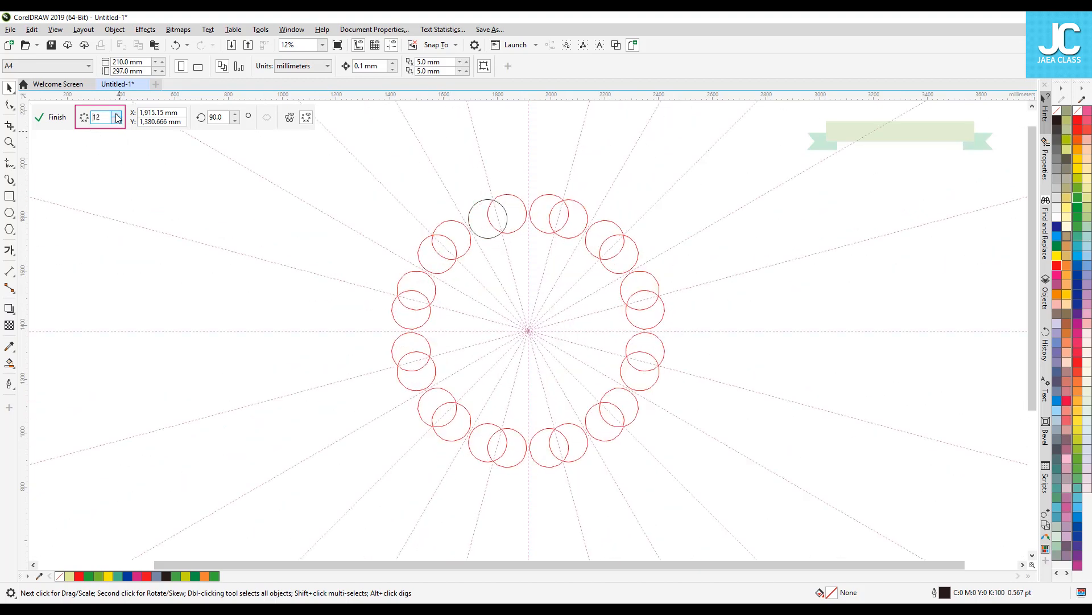
Step: Reduce the symmetry's number of mirror lines to 5
click(117, 122)
click(118, 121)
click(118, 121)
click(118, 121)
click(117, 121)
click(118, 121)
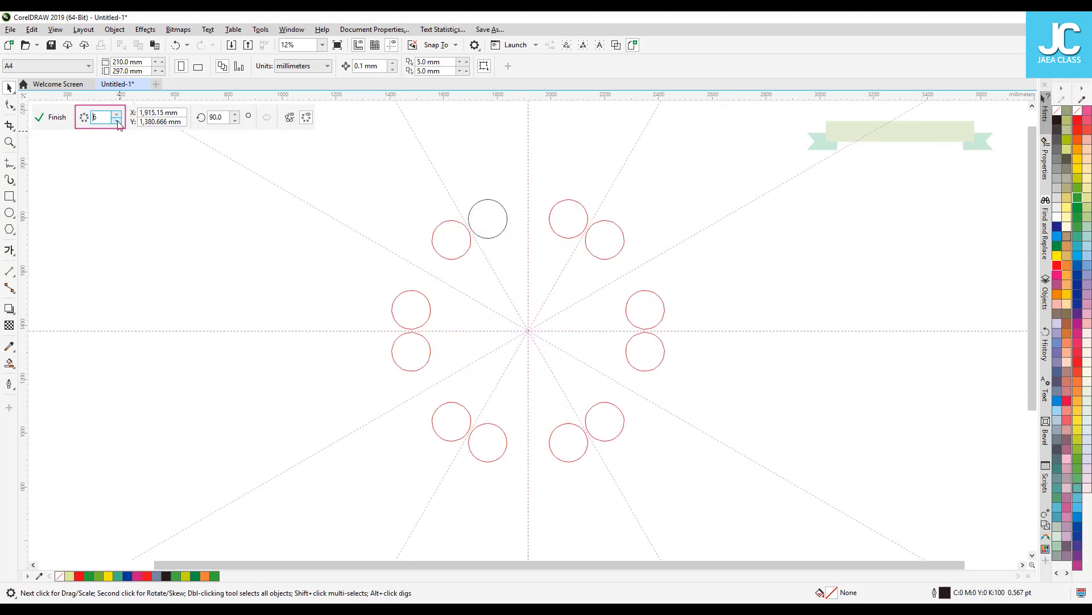
click(118, 121)
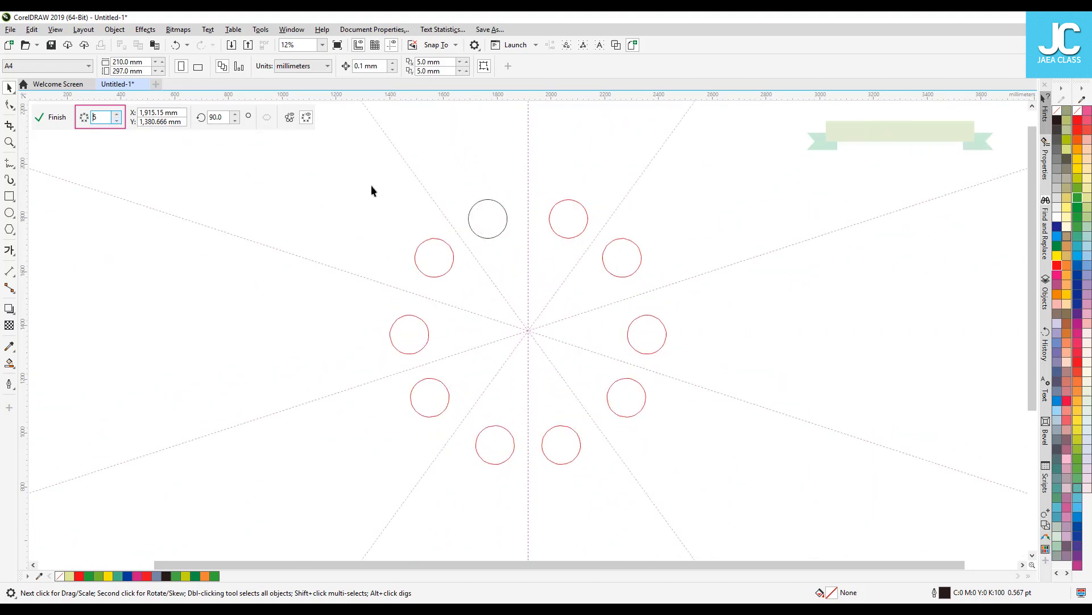
Step: Resize the source circle to about 157 mm across and place it just left of the vertical mirror line
click(476, 233)
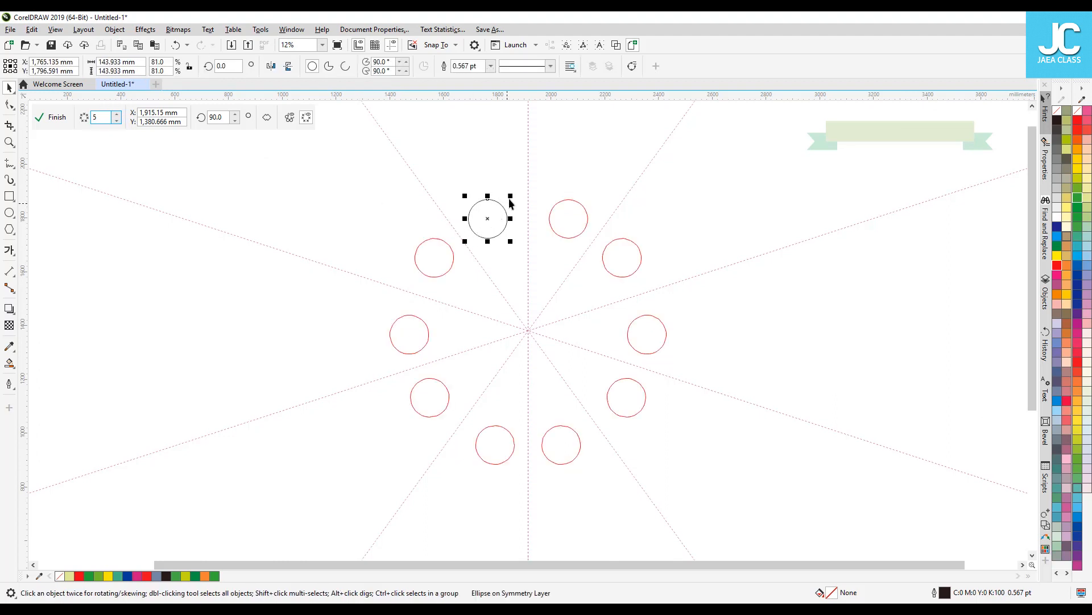
drag(488, 215, 503, 254)
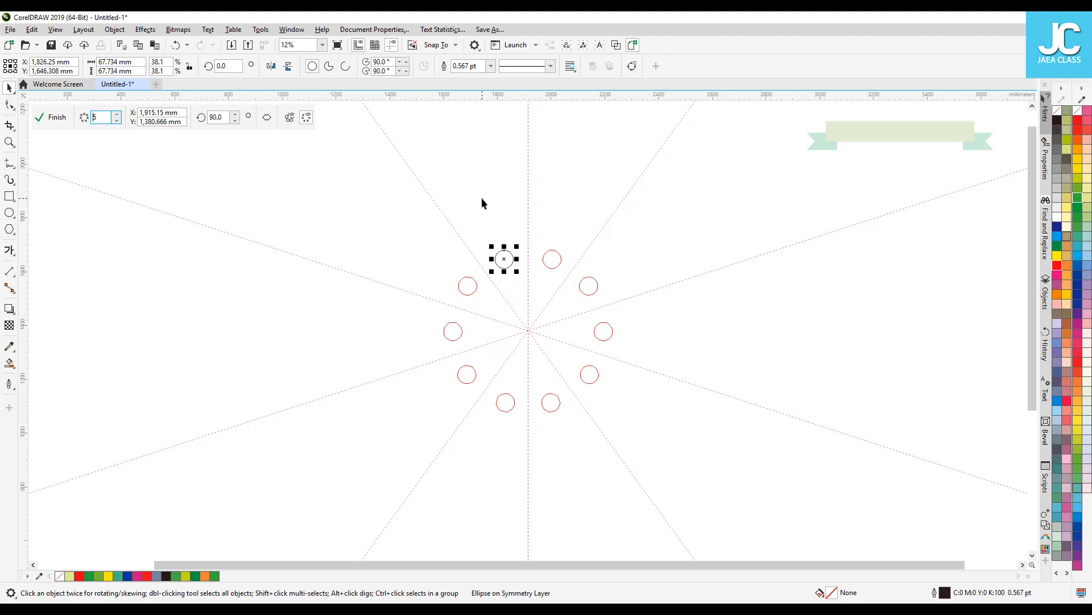
drag(502, 258, 520, 191)
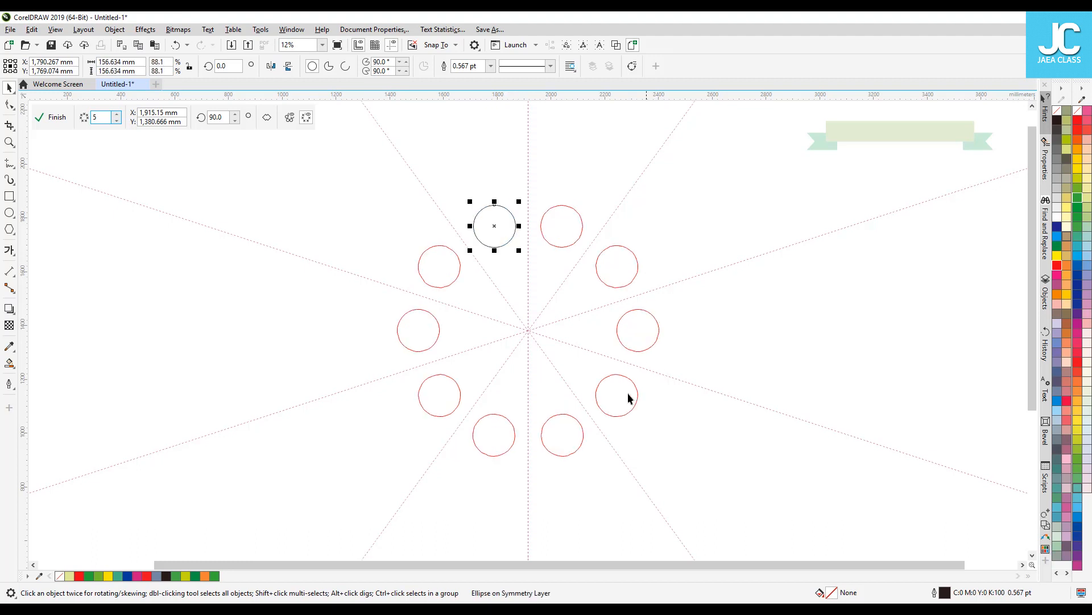
click(452, 150)
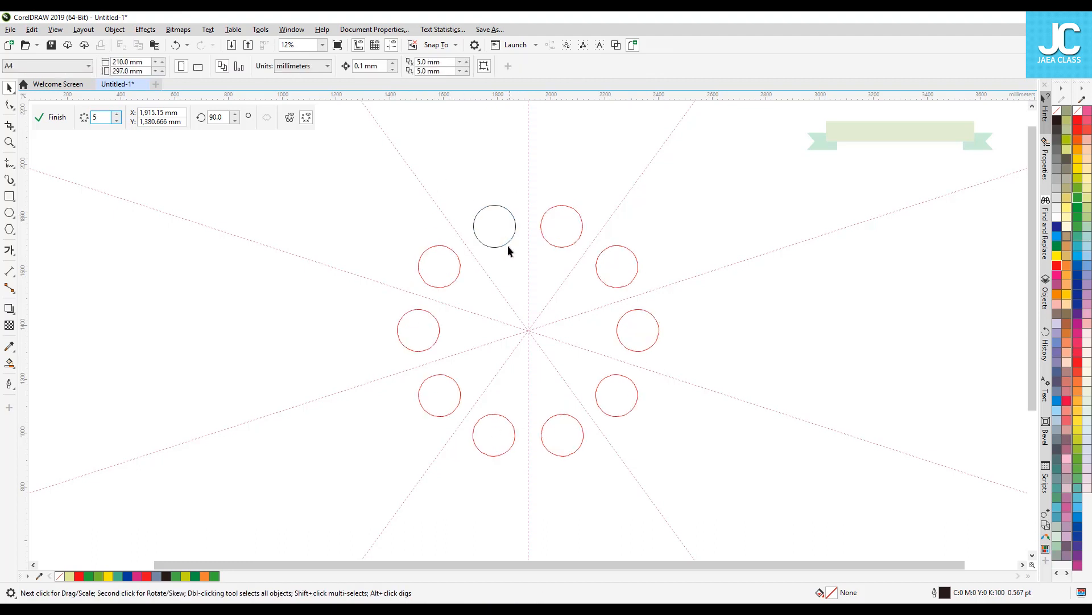
click(498, 233)
drag(498, 233, 496, 233)
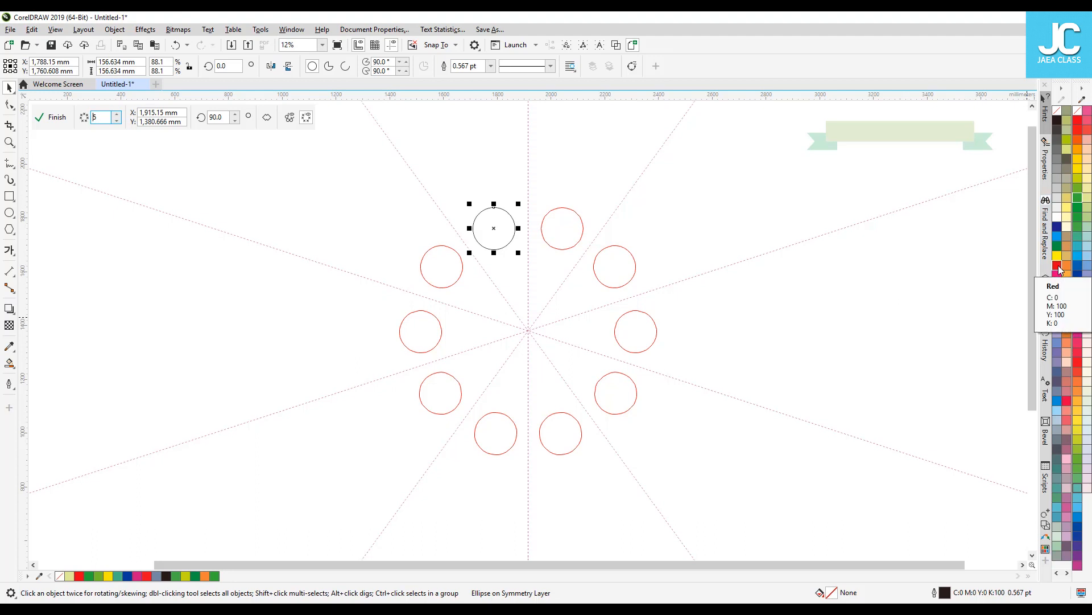
Step: Fill the source circle with blue (C100 M100) and show the mirrored circles with their full fill
click(1057, 227)
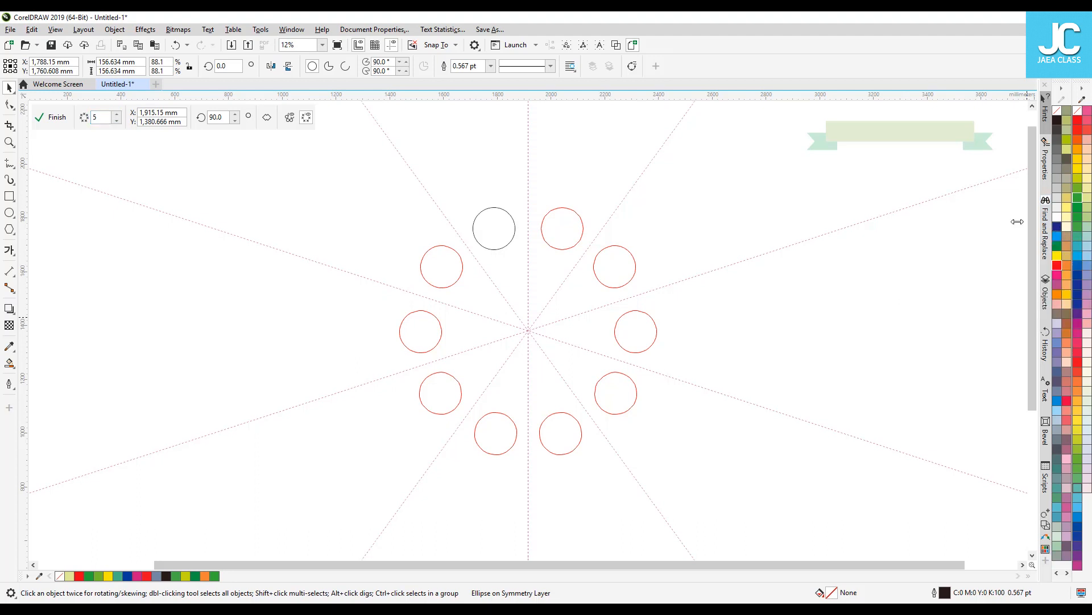
click(465, 147)
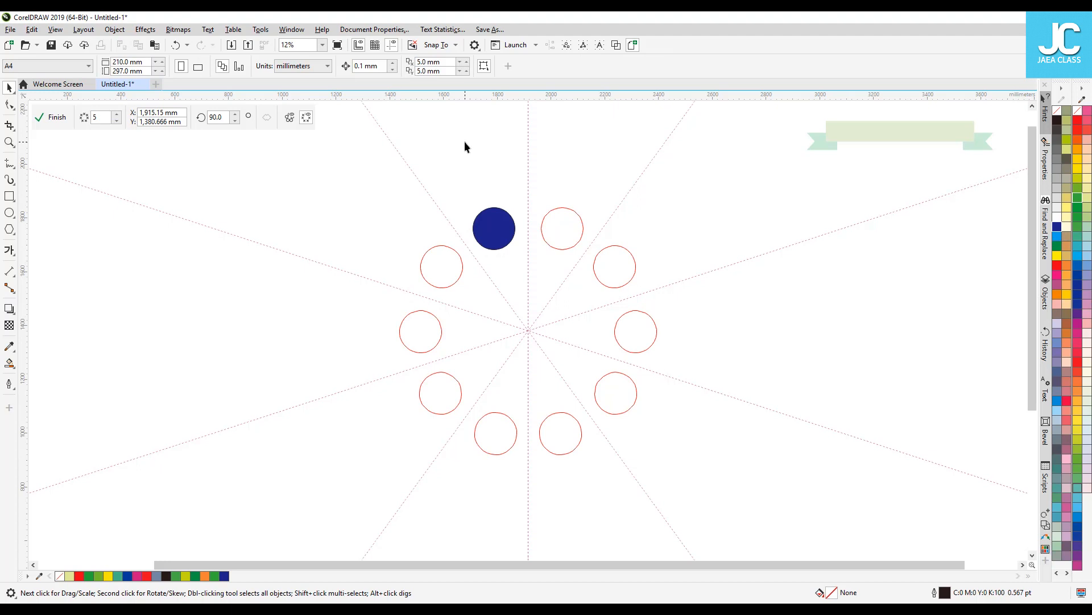
click(502, 239)
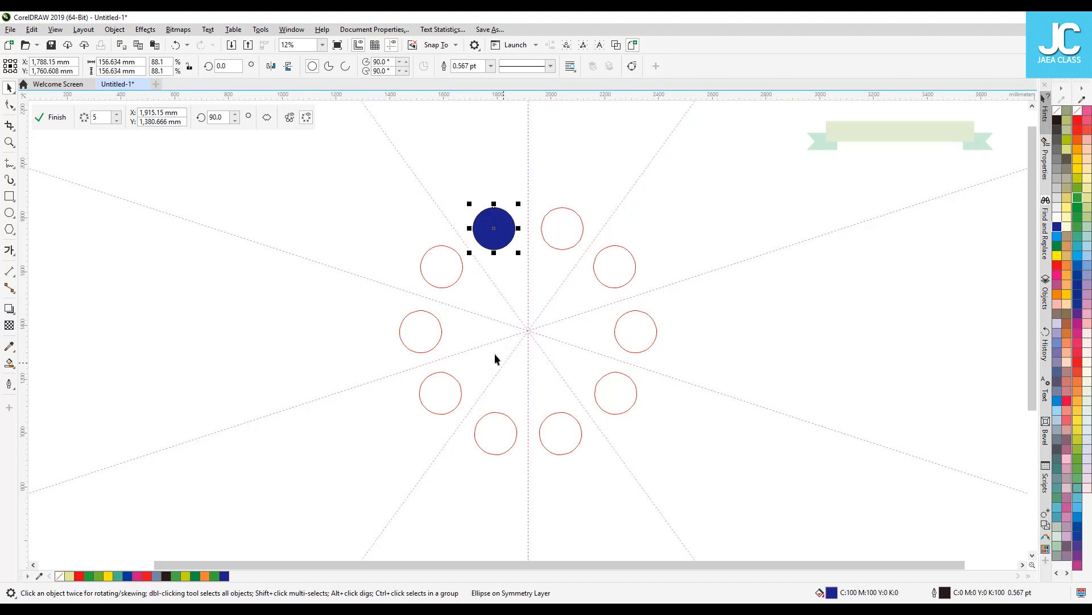
click(290, 118)
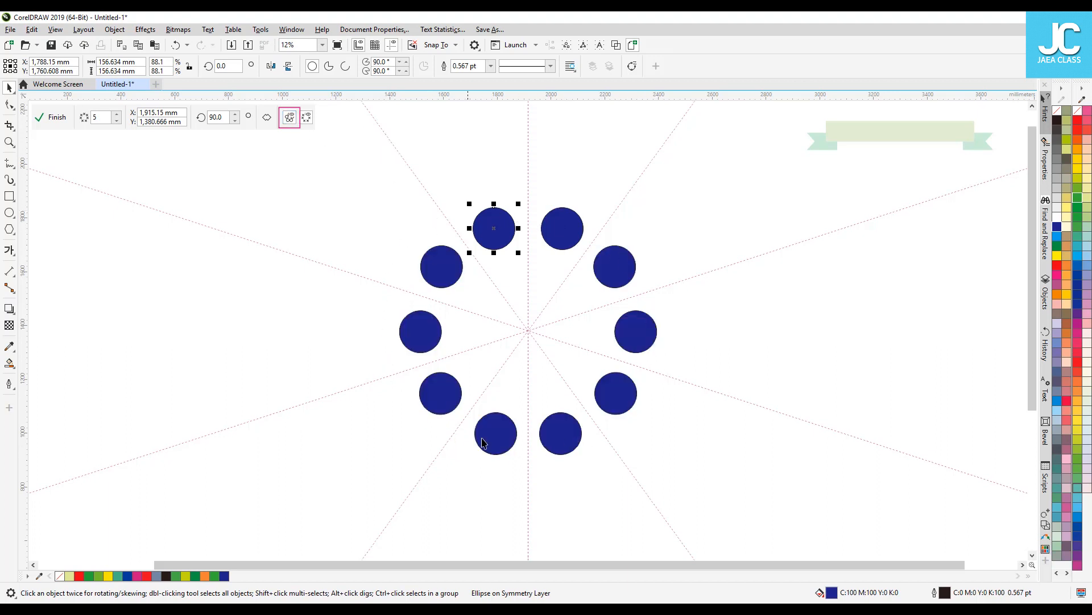
click(473, 170)
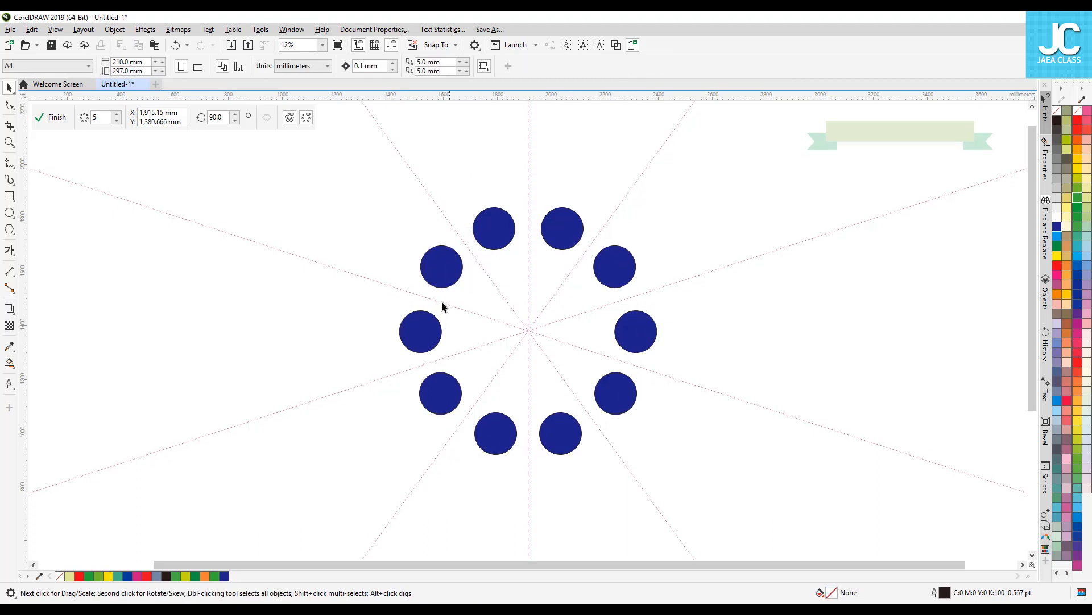
Step: Add a copy of the blue source circle about 80 mm wide at its outer edge and fill it green
click(495, 227)
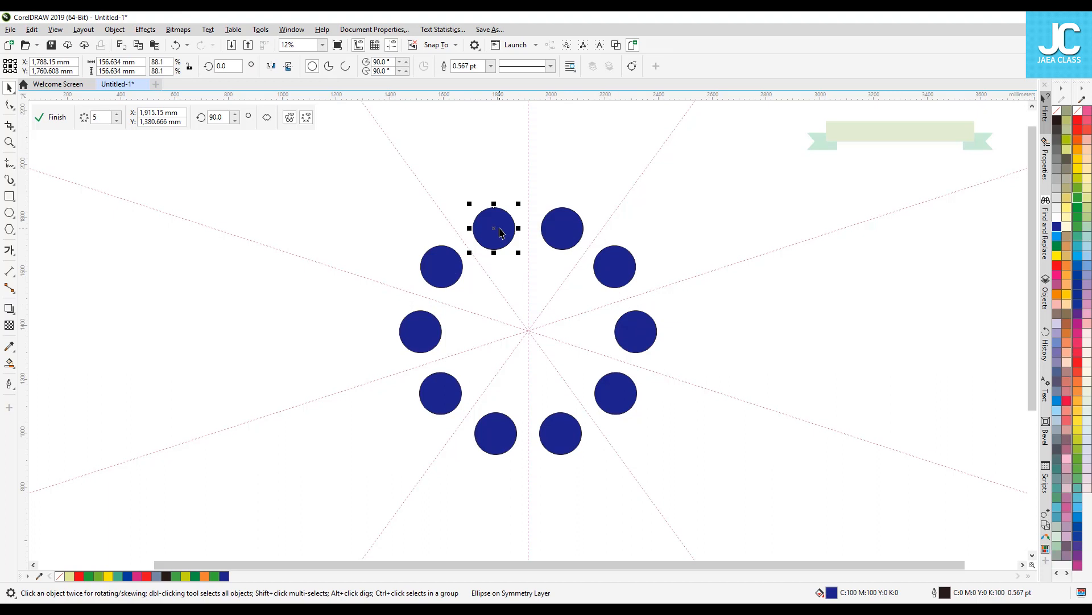
drag(497, 227, 499, 183)
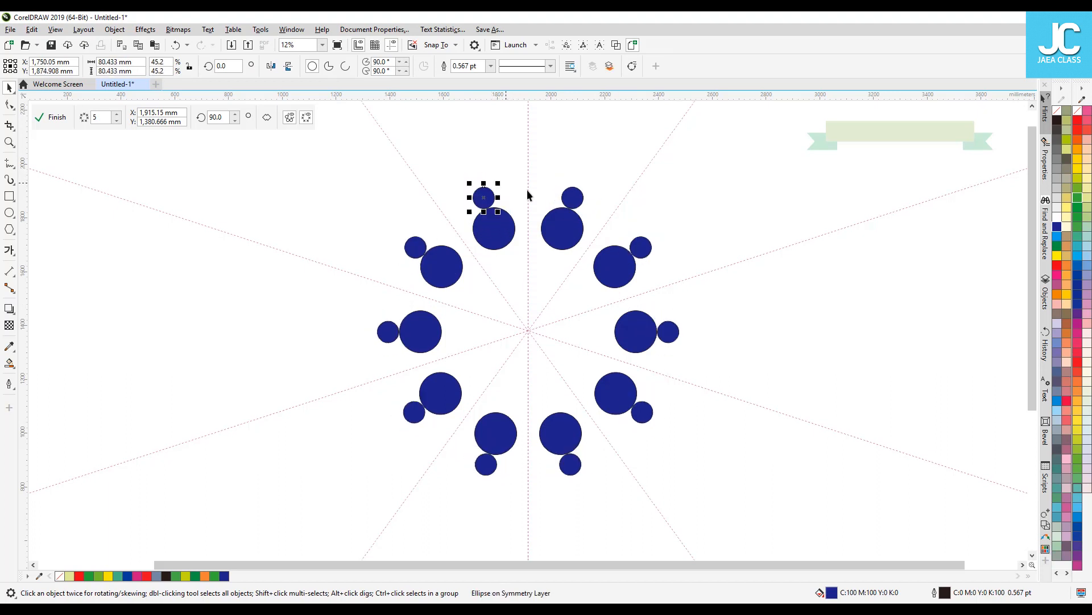
click(1057, 246)
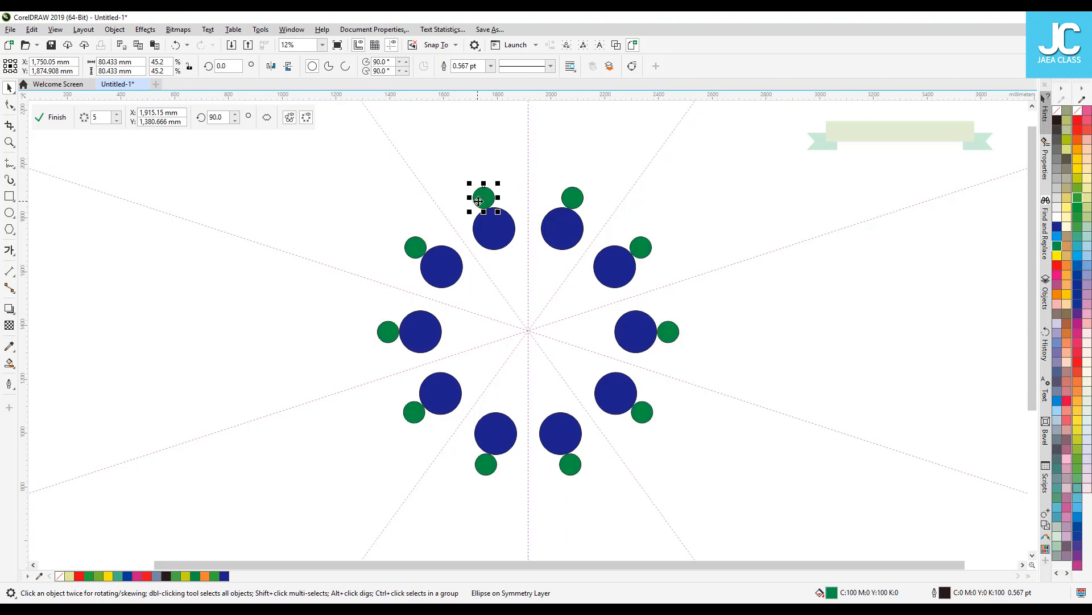
key(Escape)
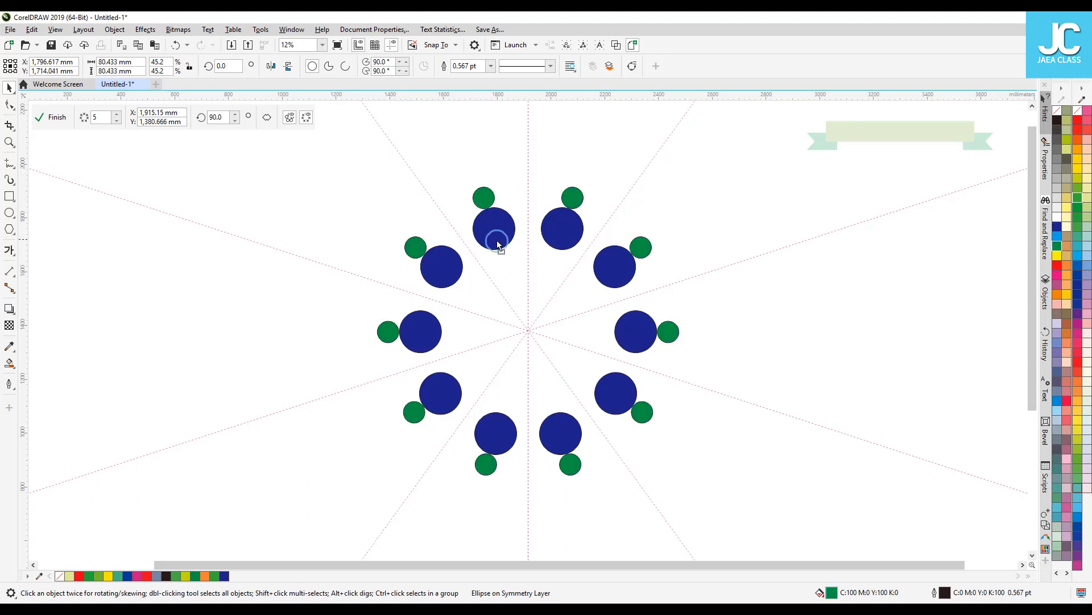
Step: Move the green source circle to the blue one's inner edge and add a smaller red copy nearer the symmetry centre
drag(504, 253, 488, 211)
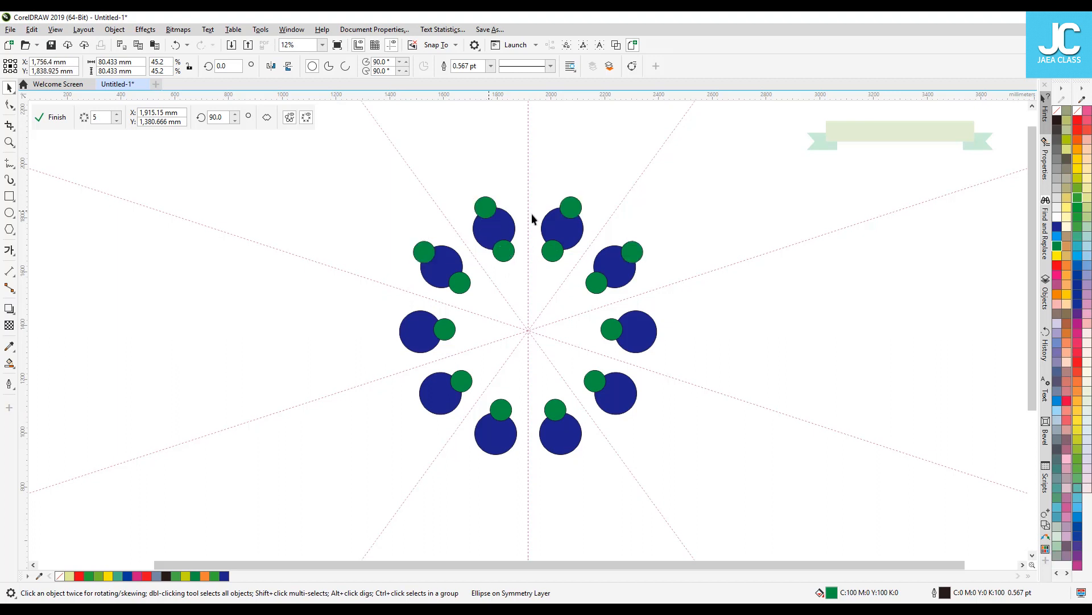
click(1062, 268)
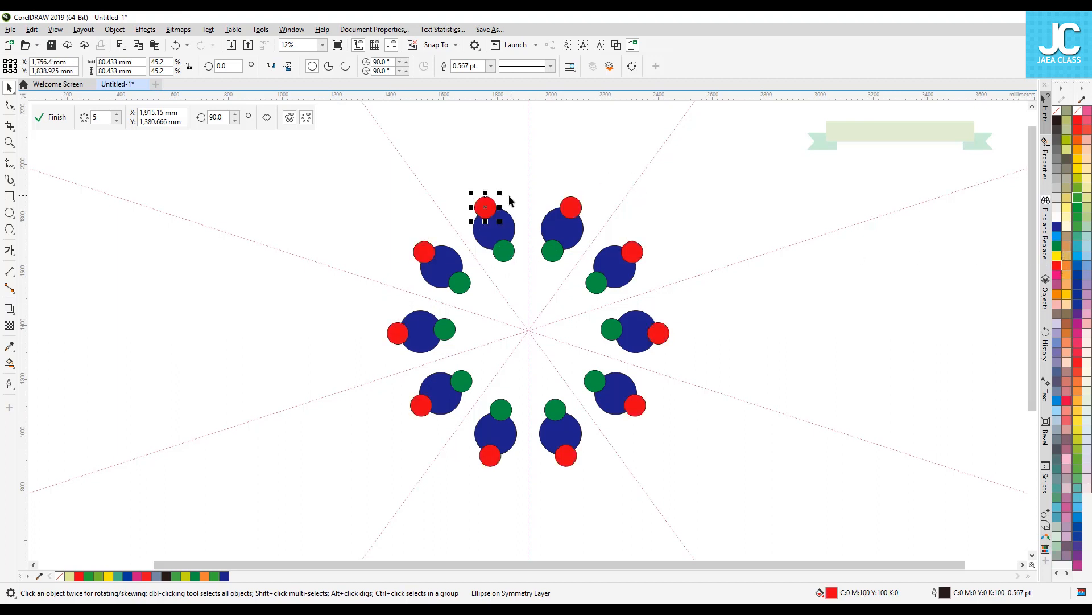
drag(500, 193, 500, 197)
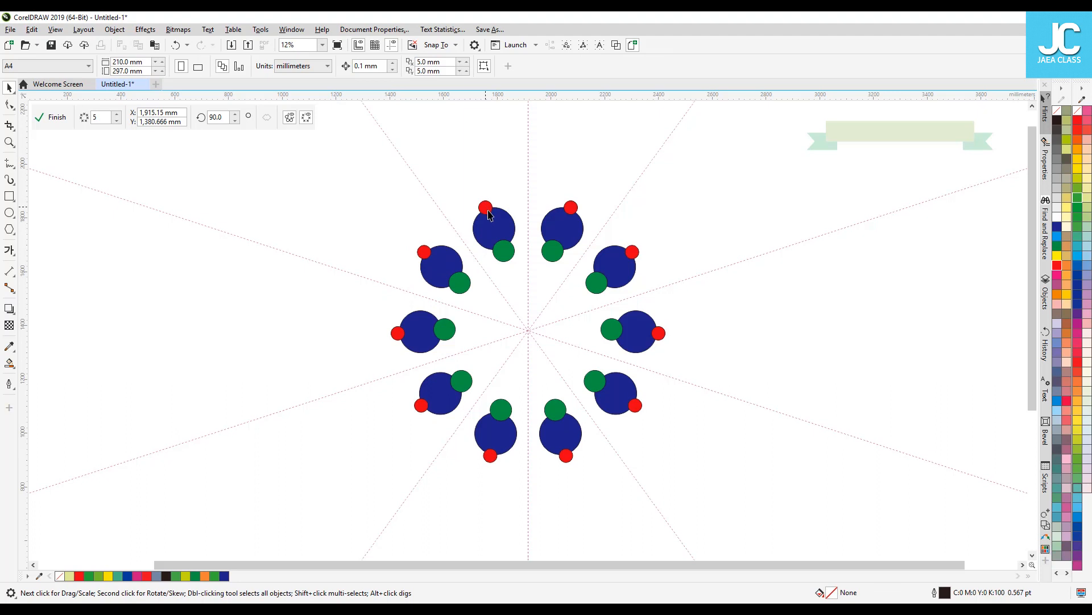
drag(500, 246, 500, 246)
click(466, 157)
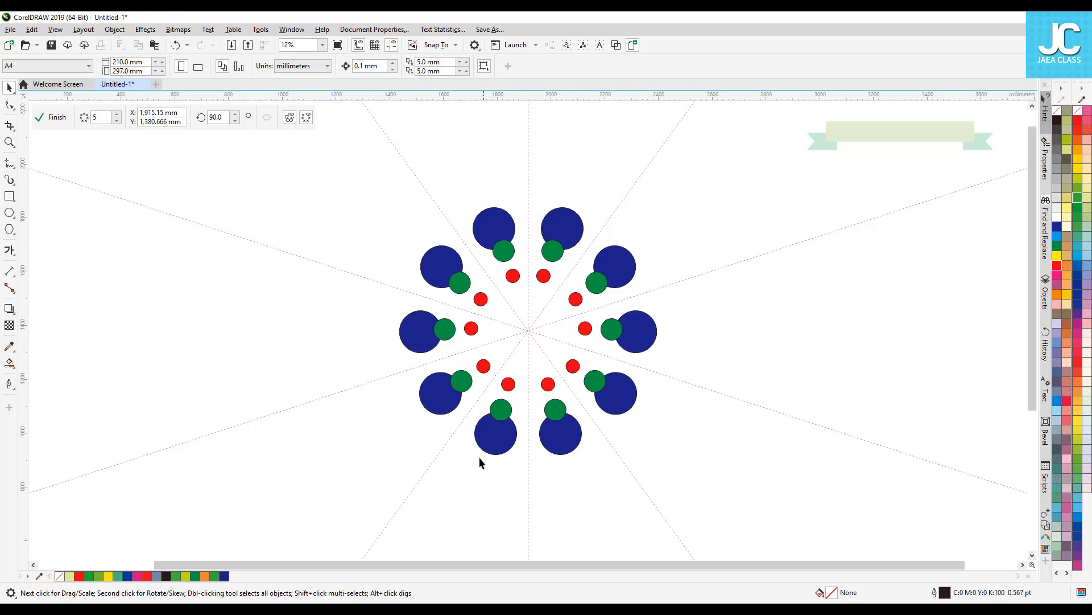
Step: Toggle the mirrored copies' fill display and the mirror lines' visibility, ending with outlined copies and the lines shown
click(289, 118)
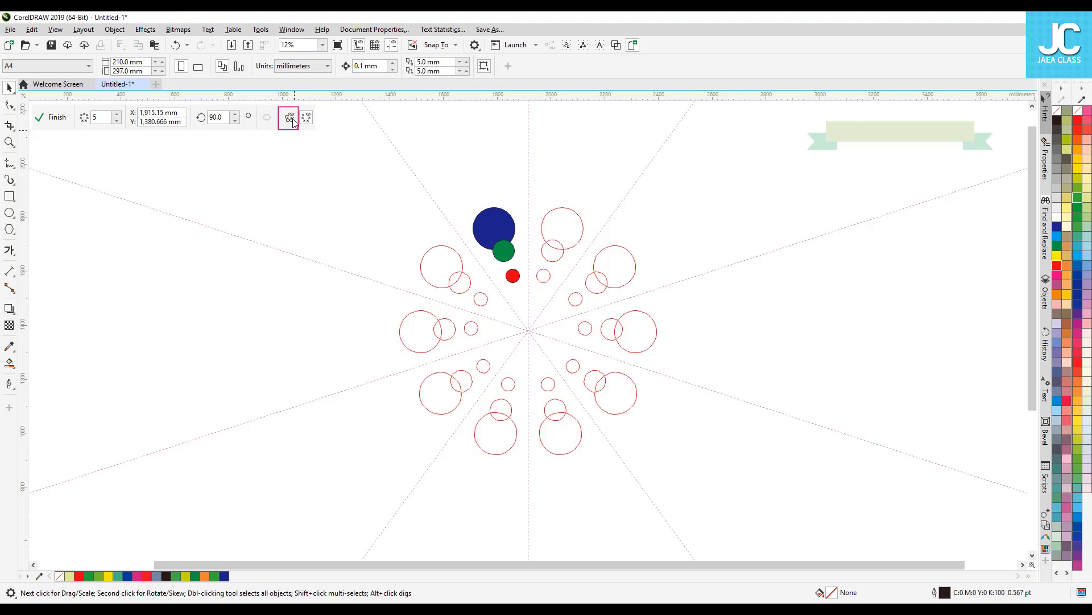
click(291, 119)
click(291, 119)
click(306, 119)
click(306, 119)
click(307, 119)
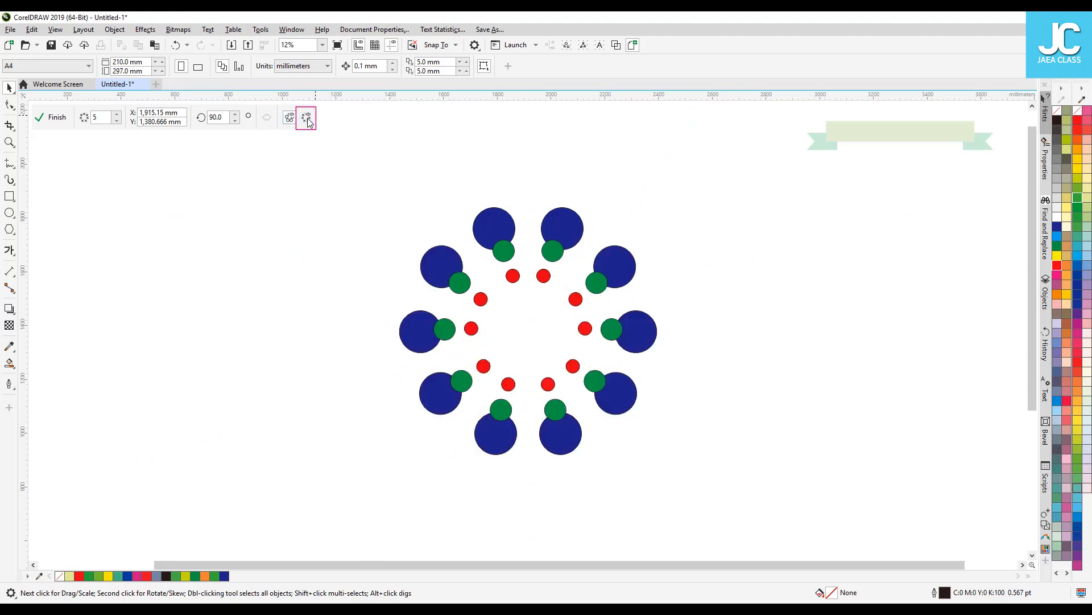
click(307, 119)
click(307, 119)
click(290, 117)
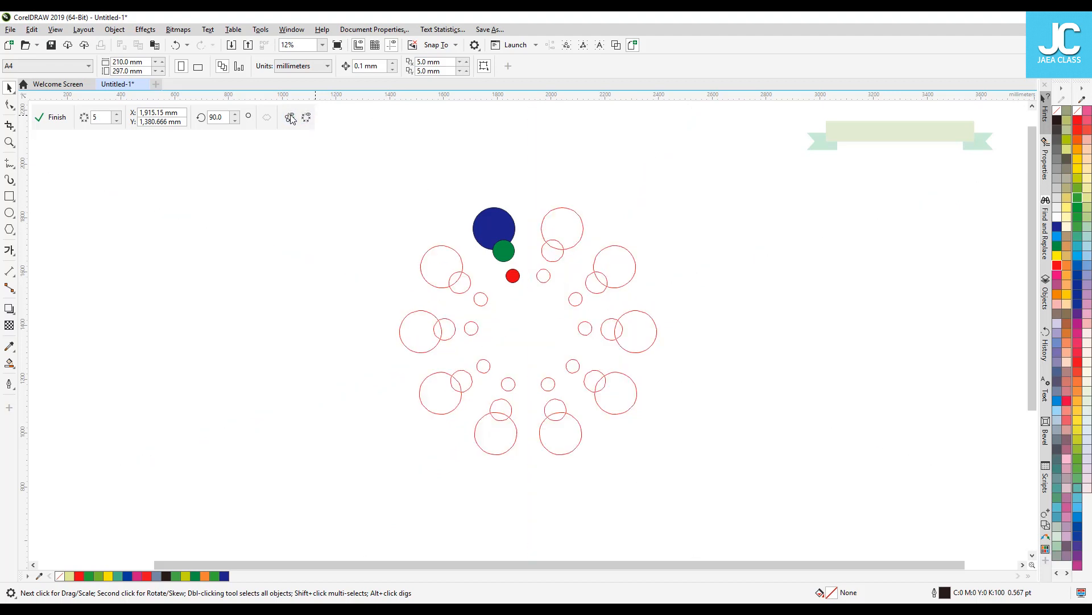
click(291, 118)
click(307, 119)
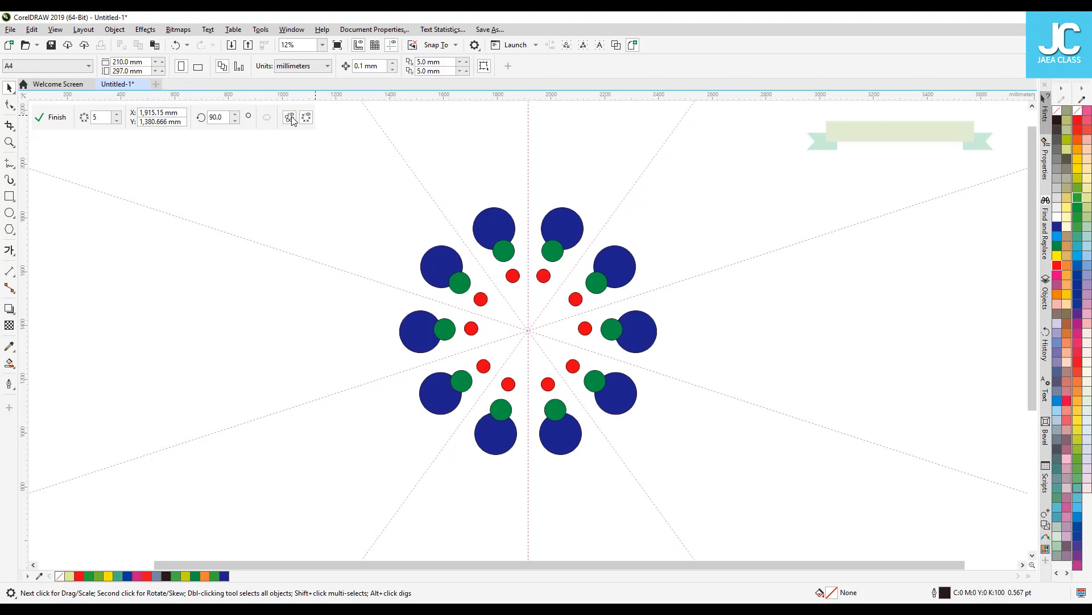
click(289, 119)
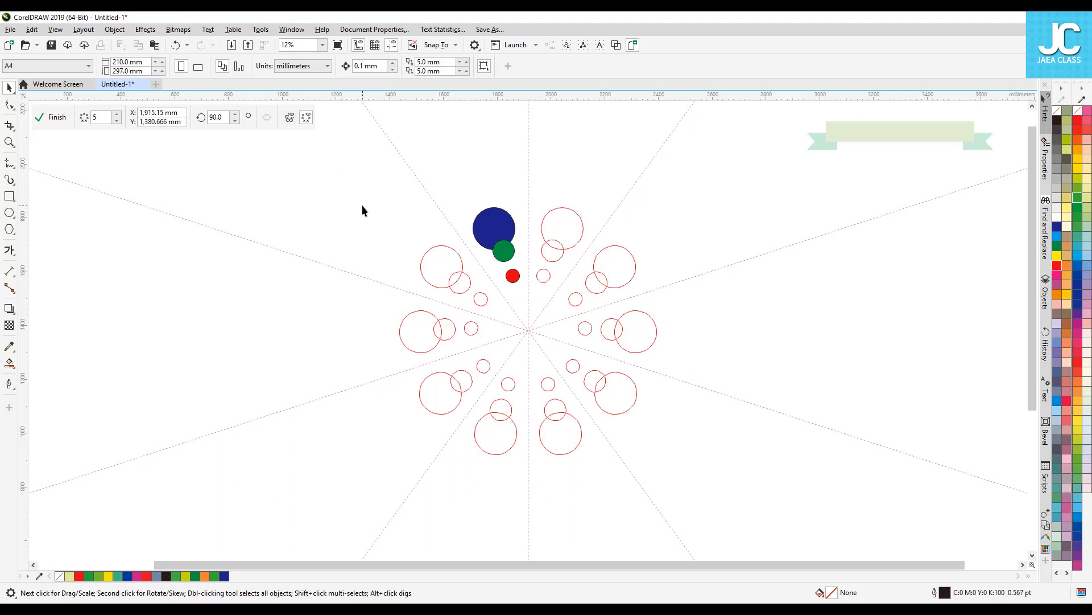
Step: Reduce the symmetry's number of mirror lines to 1
click(116, 120)
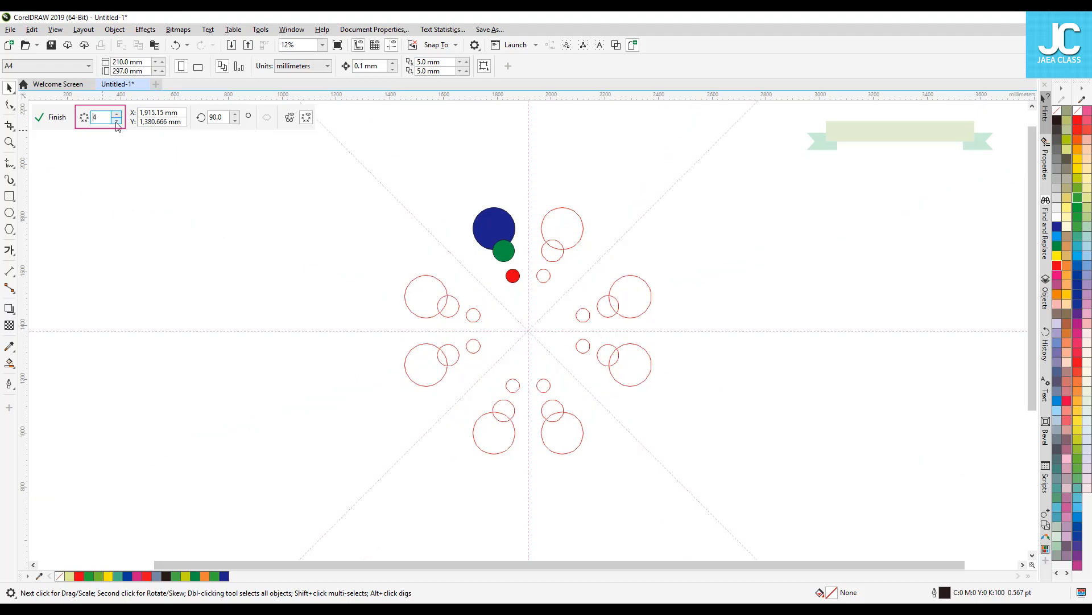
click(117, 120)
click(116, 121)
click(116, 121)
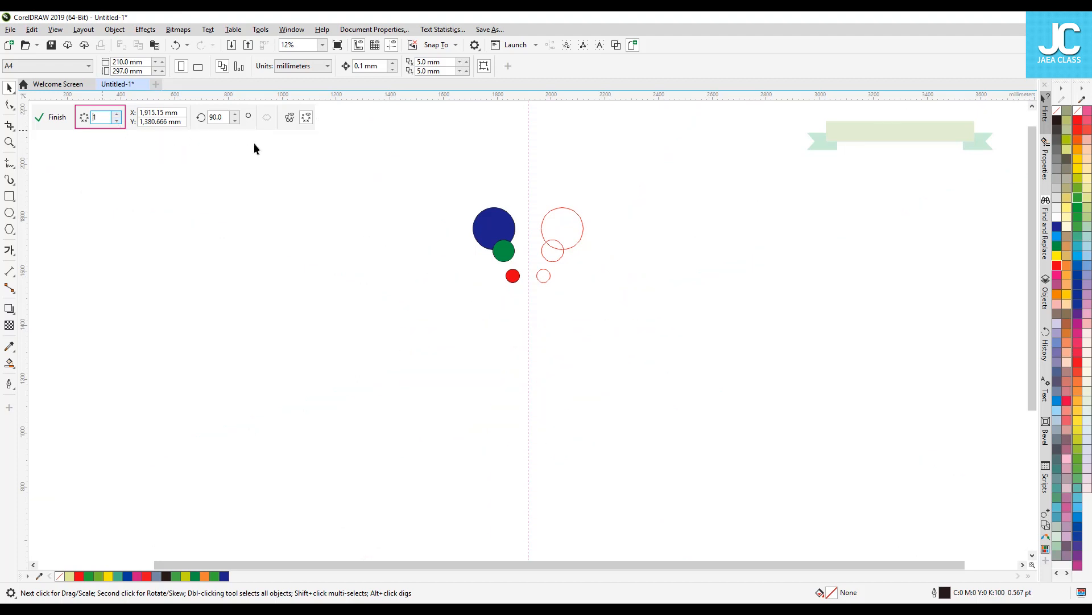
Step: Move the three source circles together about 233 mm left and 186 mm down, away from the mirror line
drag(535, 311, 535, 310)
drag(506, 258, 444, 307)
click(497, 261)
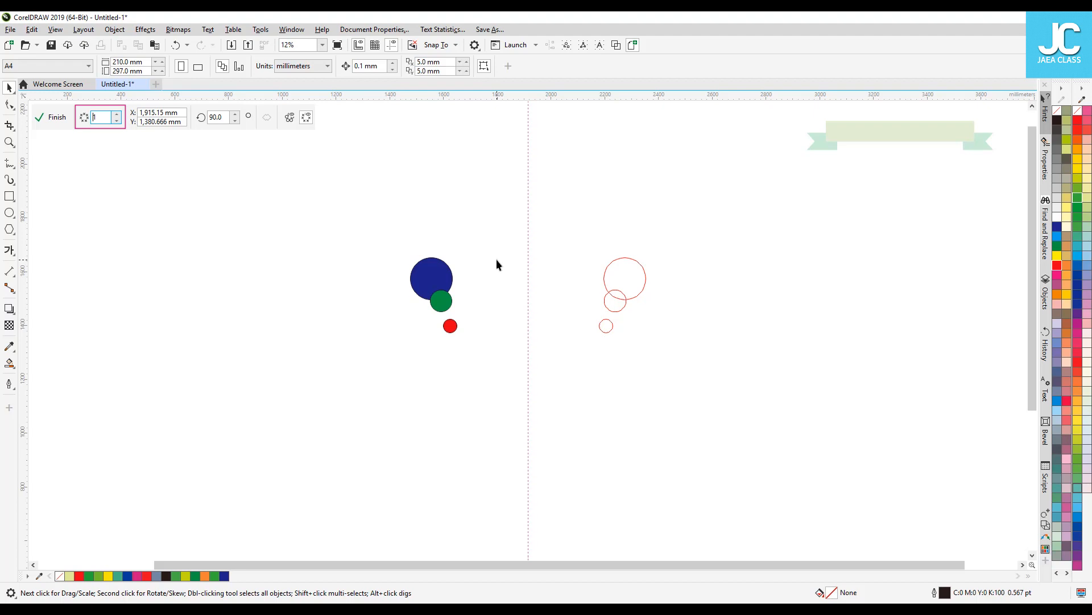
Step: Move the mirror line closer to the source circles, to about X 1,805 mm and Y 1,324 mm
click(529, 173)
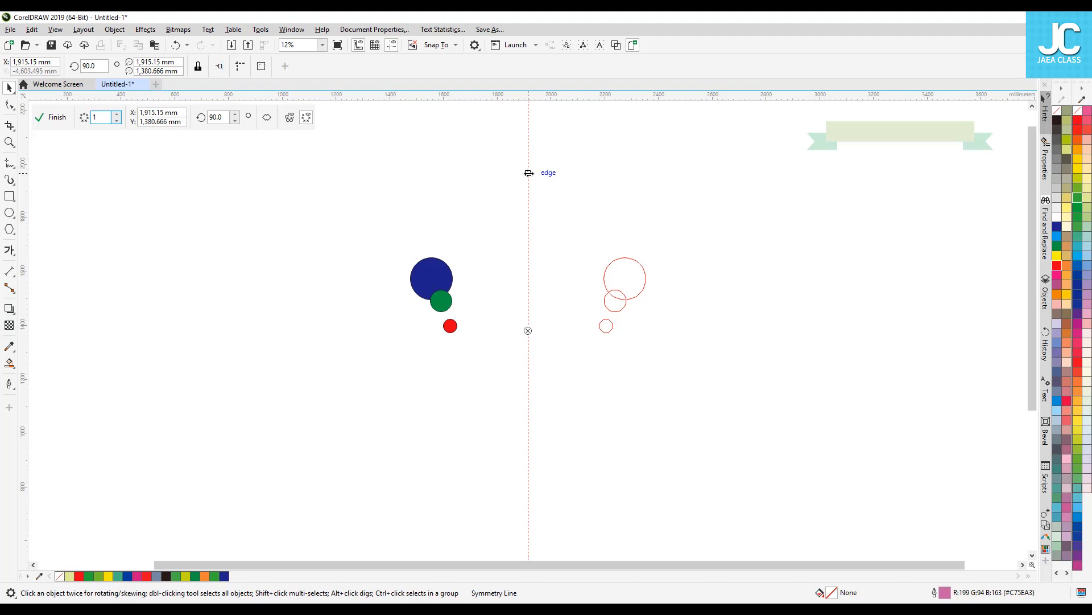
mouse_move(529, 173)
mouse_down()
mouse_move(481, 175)
mouse_move(700, 179)
mouse_move(490, 186)
mouse_move(562, 186)
mouse_move(498, 188)
mouse_up()
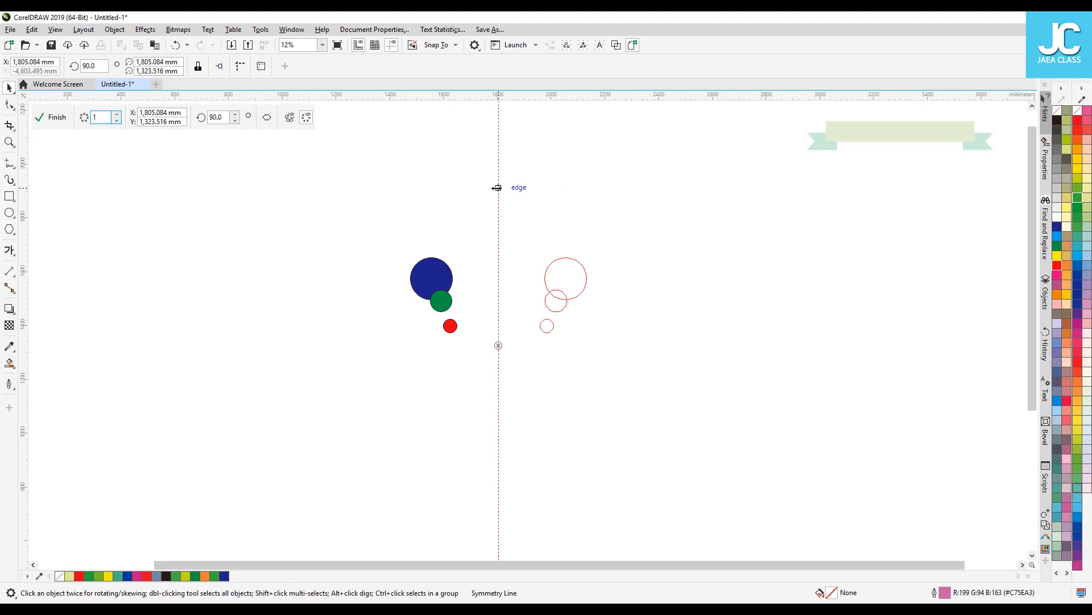
Step: Try rotating the mirror line to about 57.9 and about 86.9 degrees, and set its angle back to 90 degrees
click(498, 186)
mouse_move(499, 120)
mouse_down()
mouse_move(531, 137)
mouse_move(535, 117)
mouse_move(581, 149)
mouse_move(585, 139)
mouse_move(623, 148)
mouse_up()
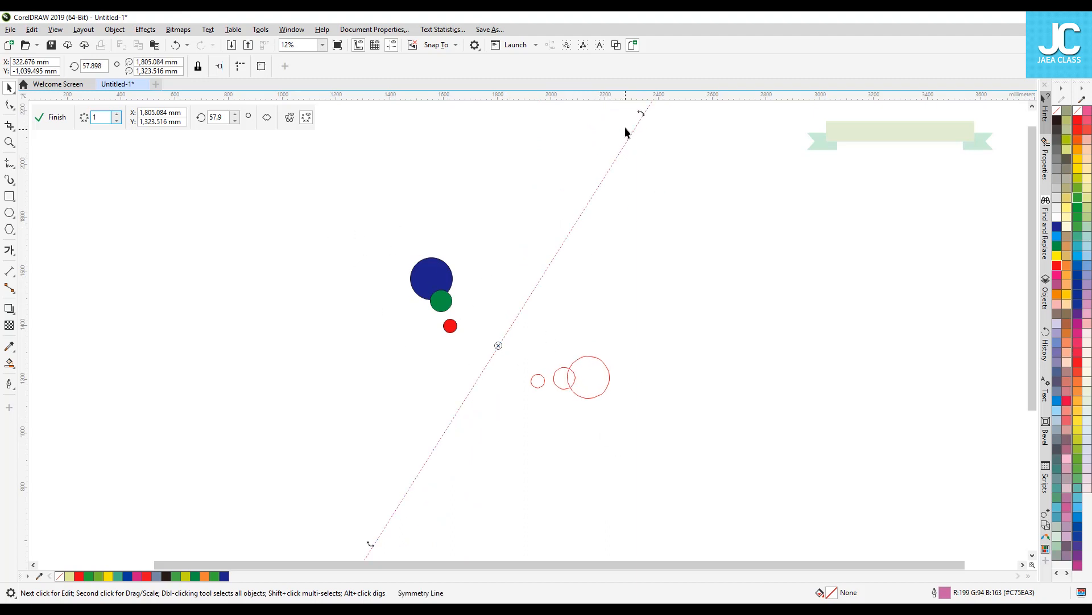
drag(641, 114, 533, 192)
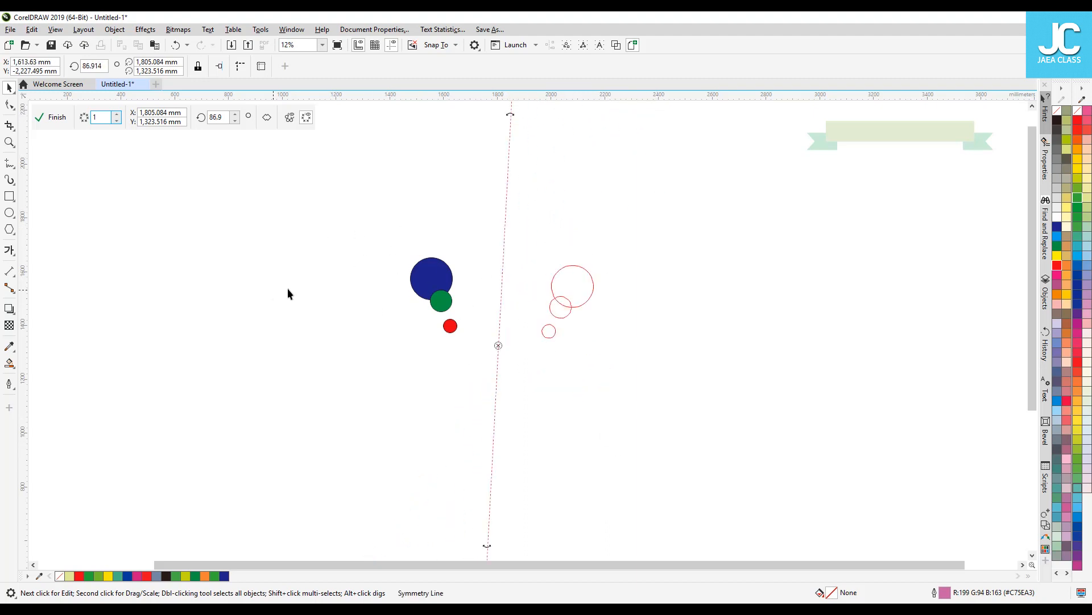
drag(225, 116, 144, 135)
text(90)
key(Return)
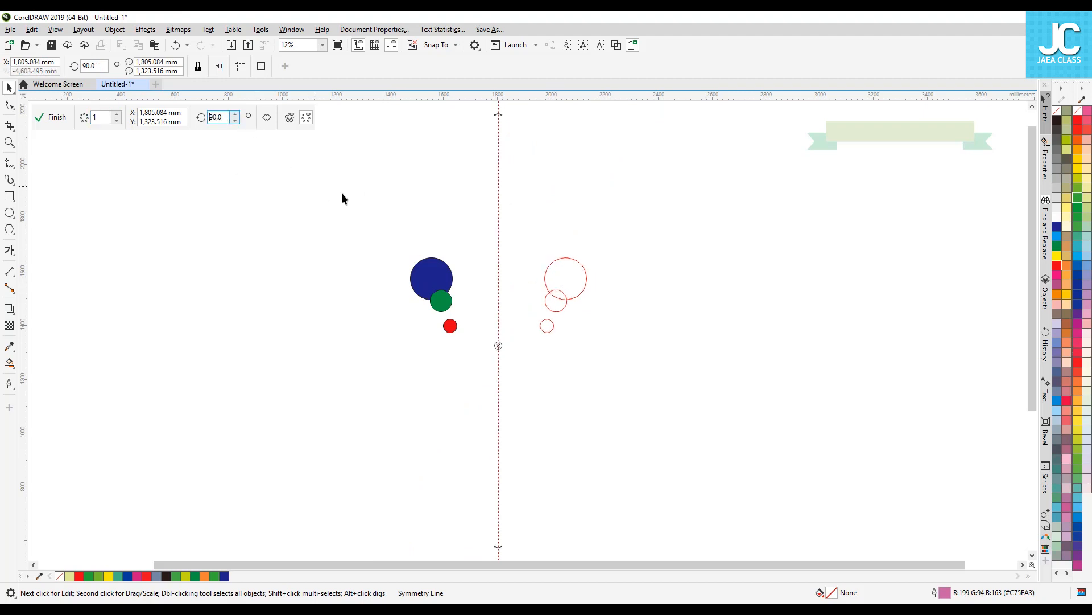
click(418, 221)
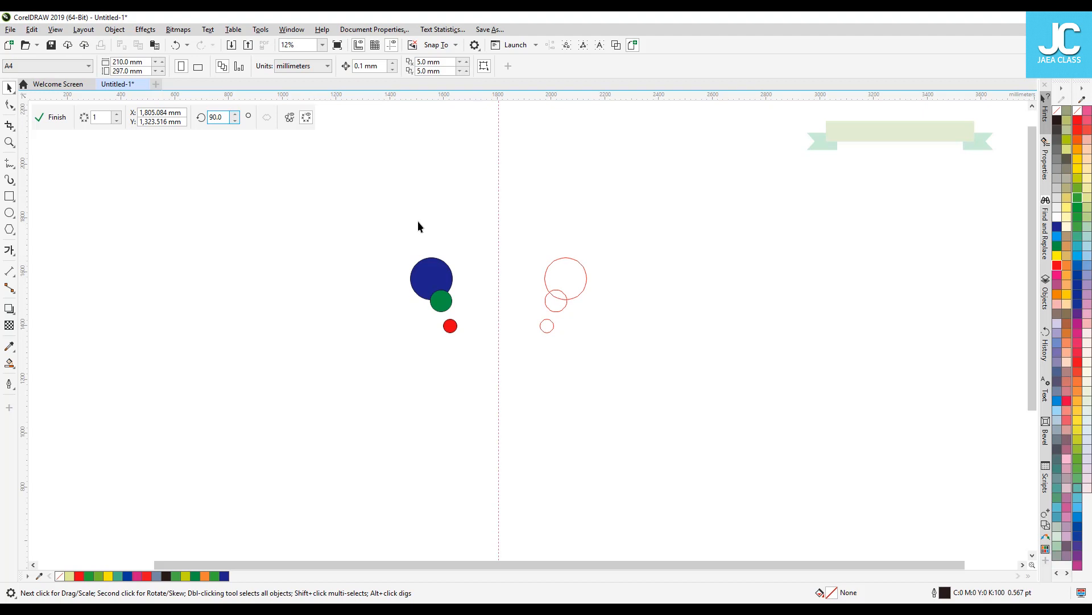
Step: Delete the blue source circle from the symmetry
drag(374, 203, 473, 380)
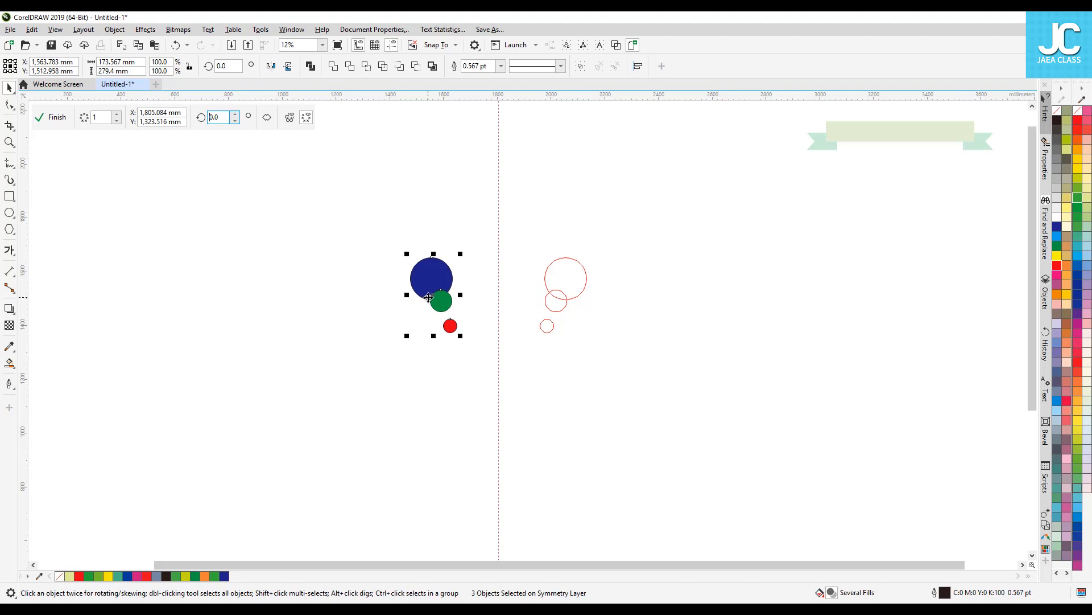
click(429, 296)
right_click(436, 269)
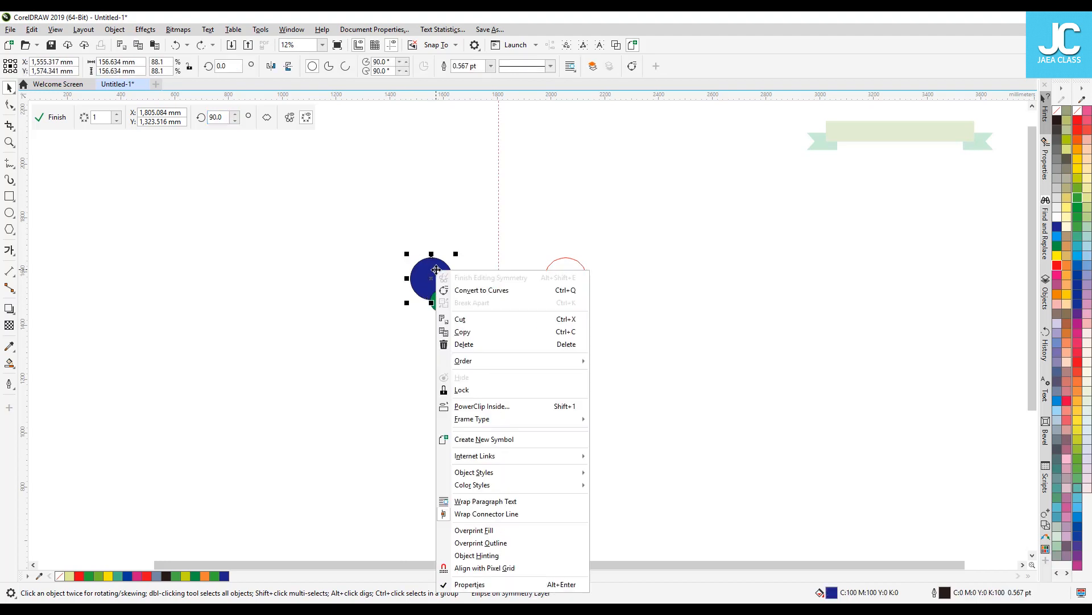
click(504, 345)
Step: Delete the remaining source circles and draw a rectangle about 447 mm by 167 mm with one side on the mirror line
right_click(447, 305)
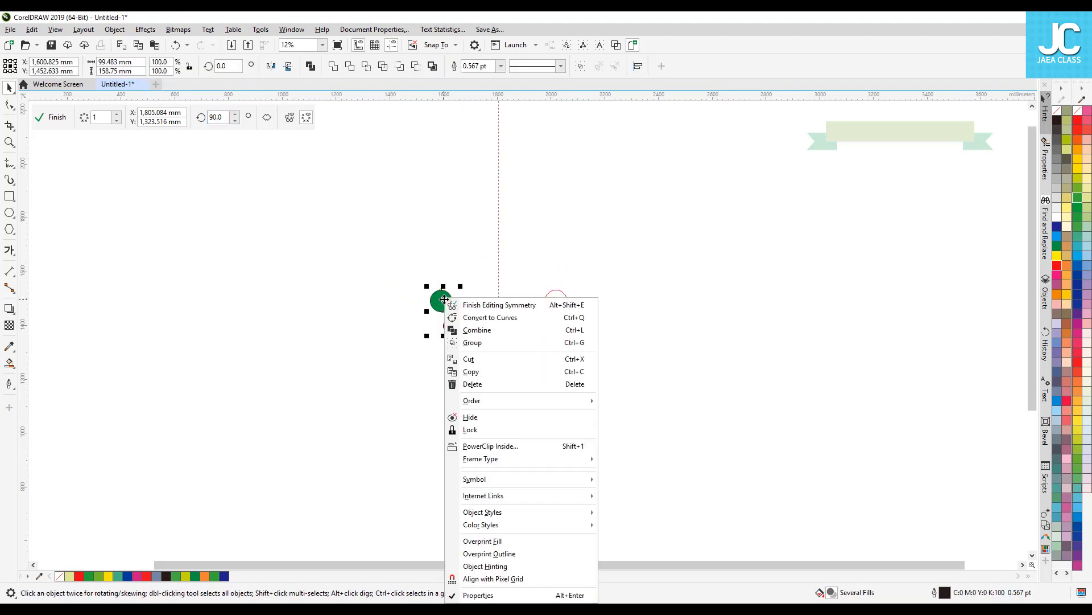
click(472, 383)
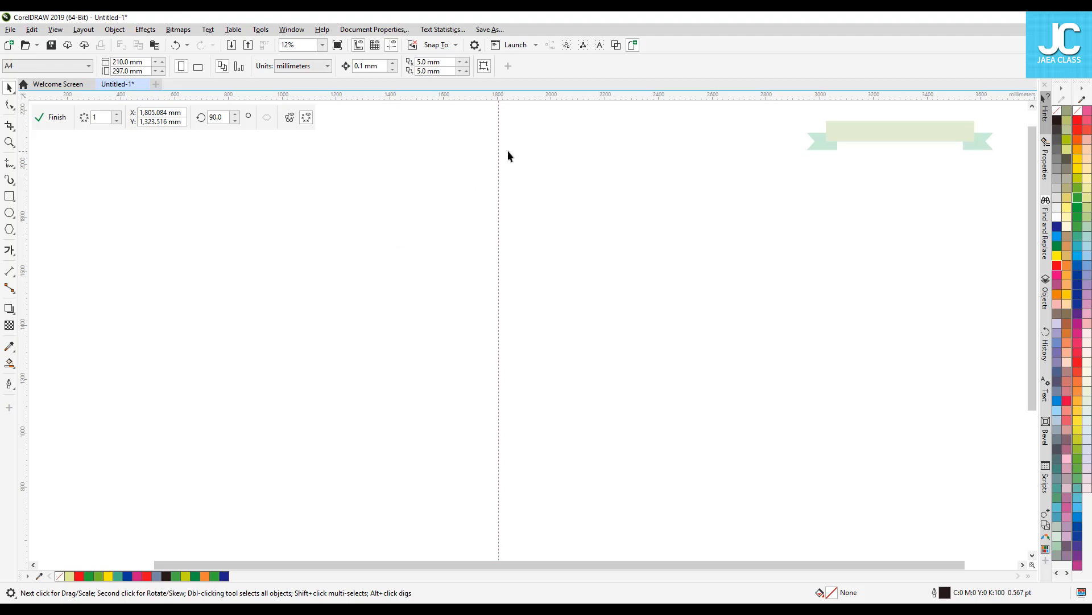
click(9, 196)
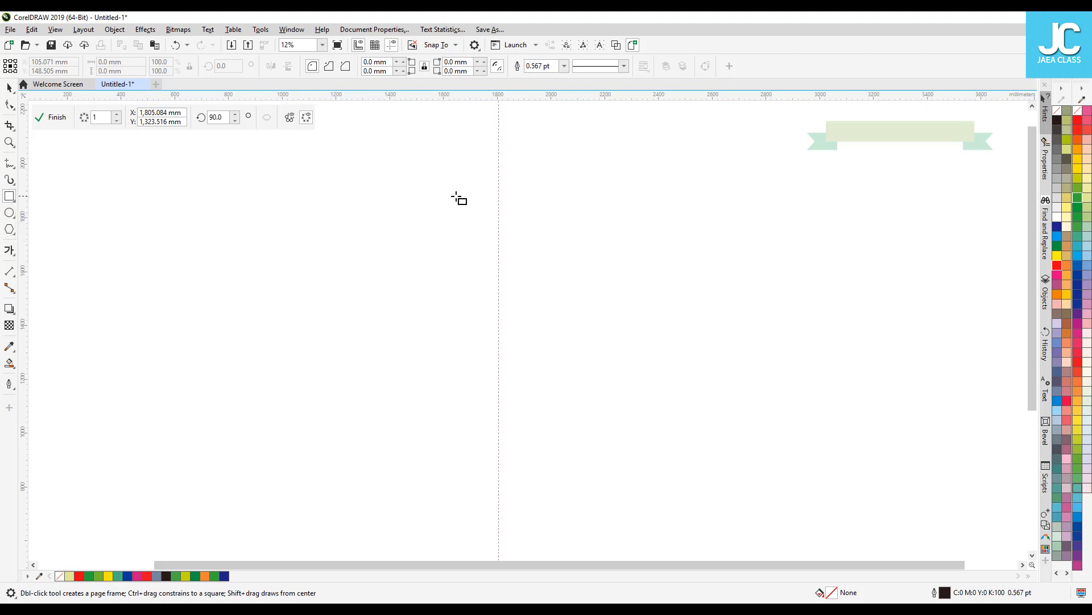
click(498, 191)
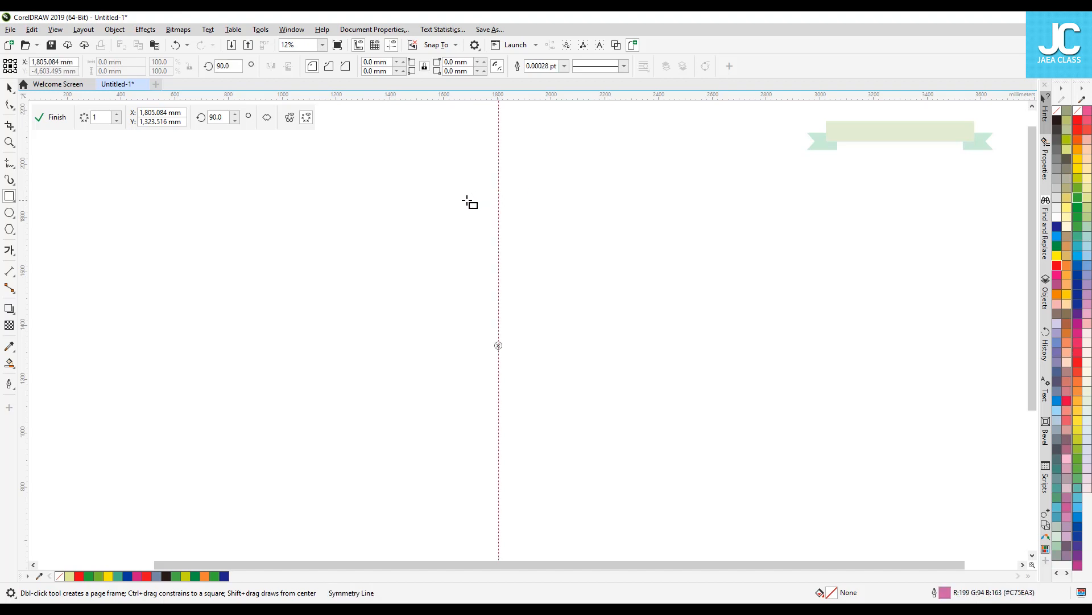
drag(498, 191, 370, 239)
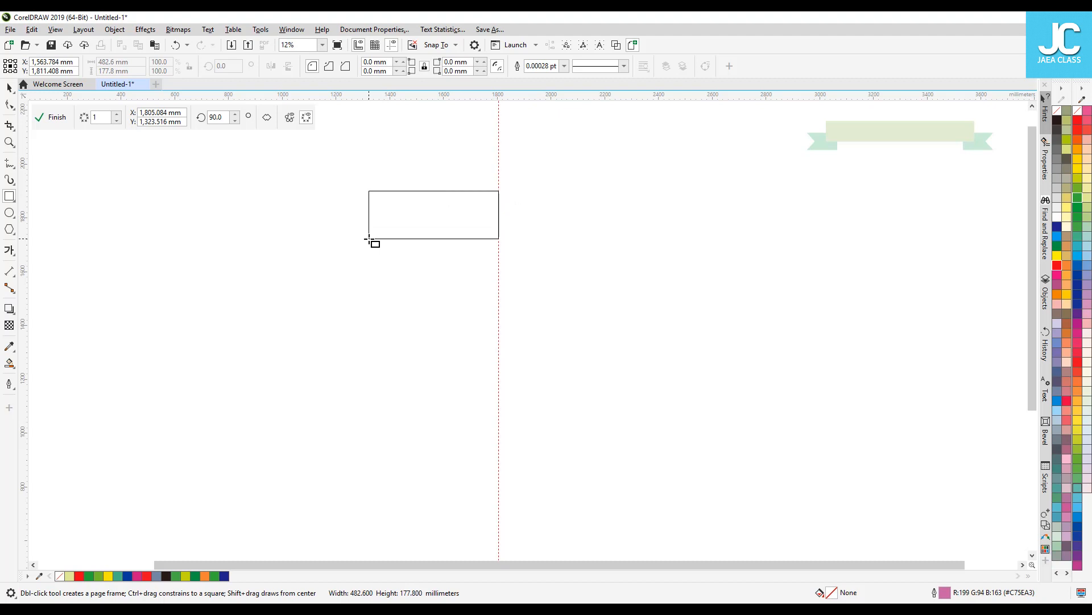
drag(368, 239, 378, 236)
key(space)
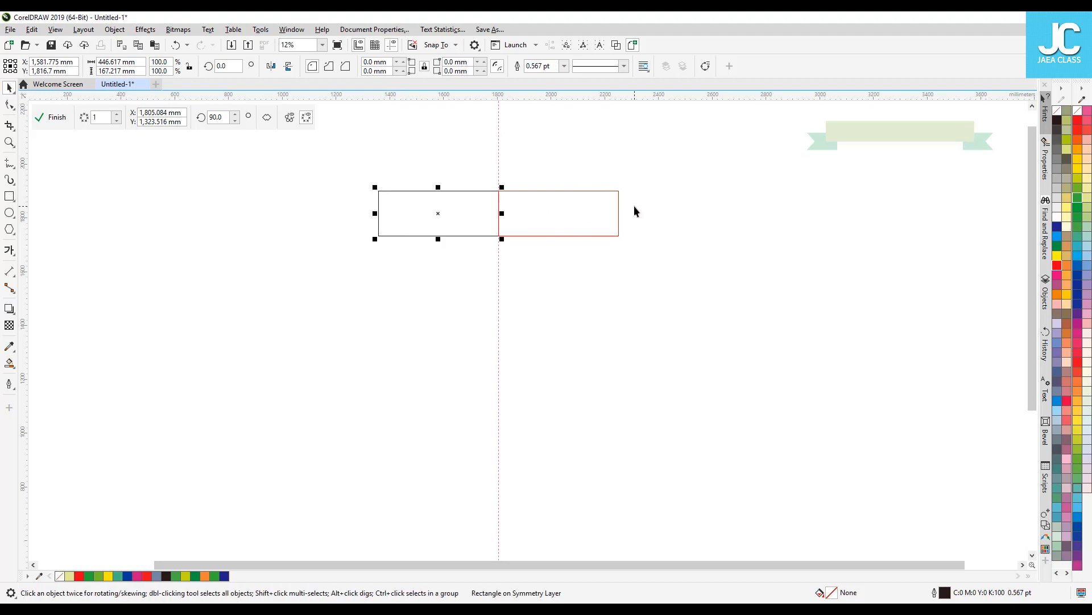
click(643, 261)
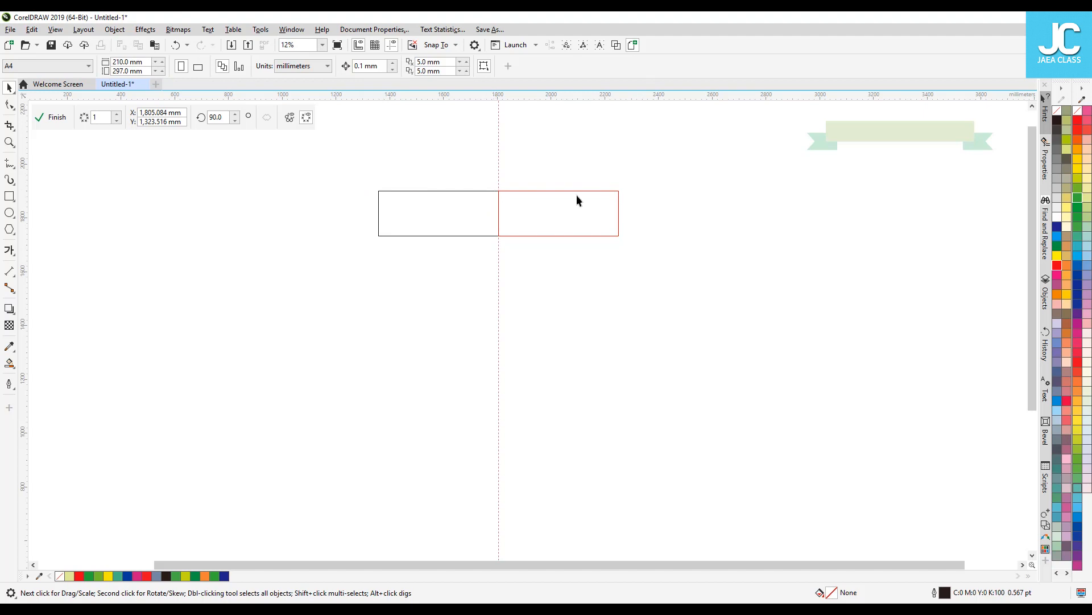
Step: Copy the rectangle as a smaller one, about 230 mm by 116 mm, overlapping the original's outer lower corner
click(416, 214)
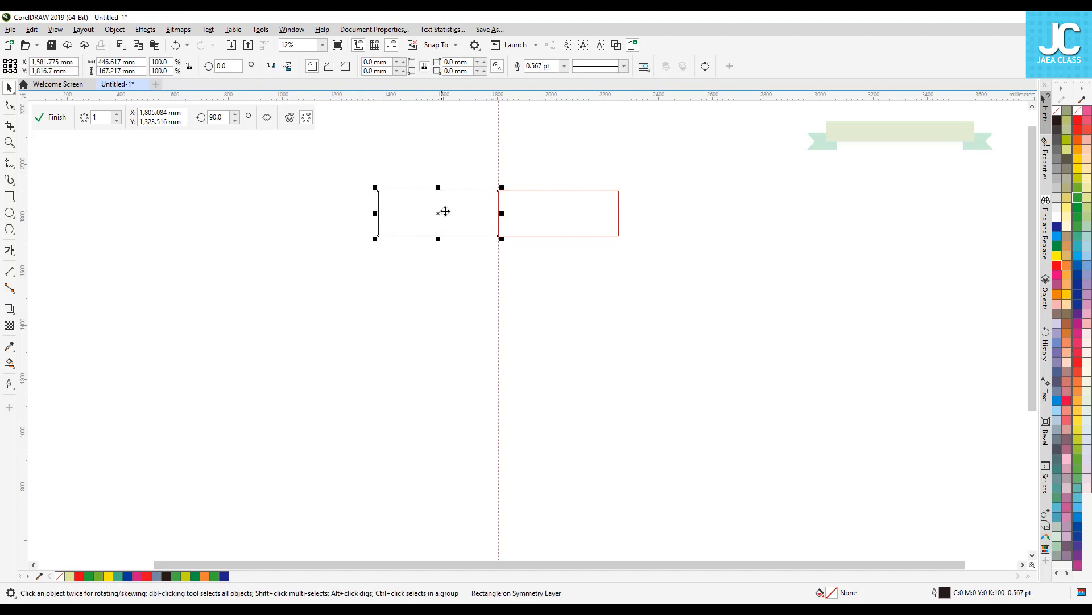
drag(456, 206, 420, 235)
drag(466, 266, 364, 235)
click(304, 214)
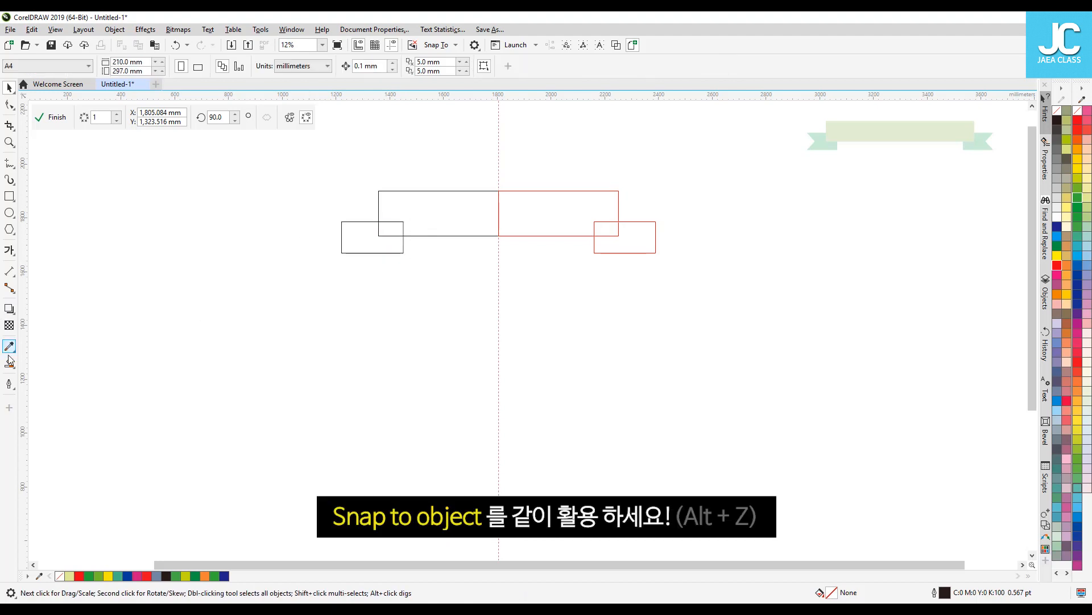
Step: Draw a straight line from the large rectangle's outer lower corner to the small rectangle's inner lower corner
click(9, 165)
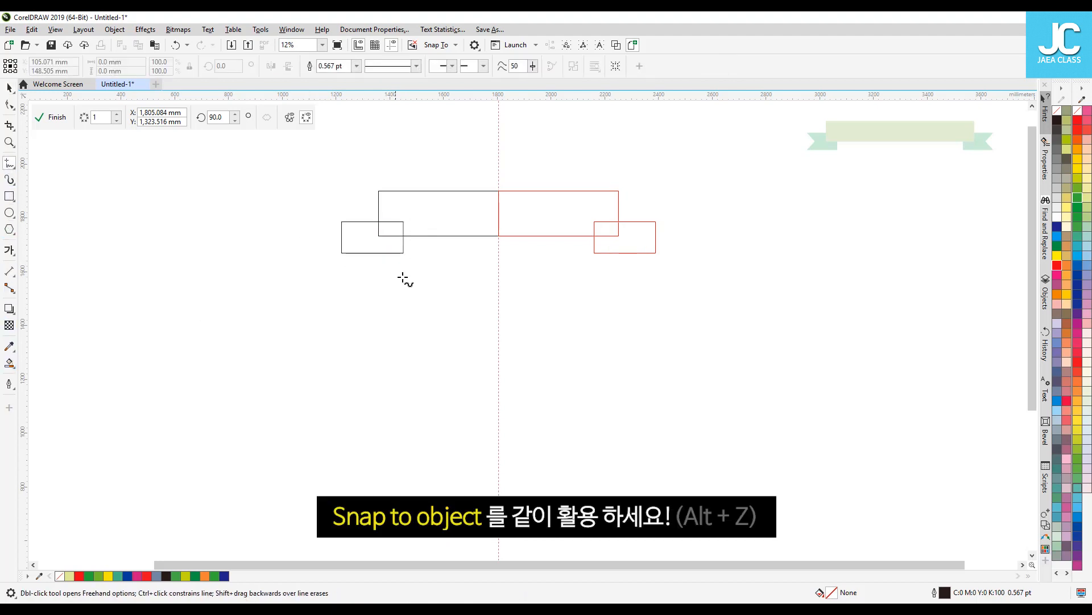
click(379, 235)
click(403, 253)
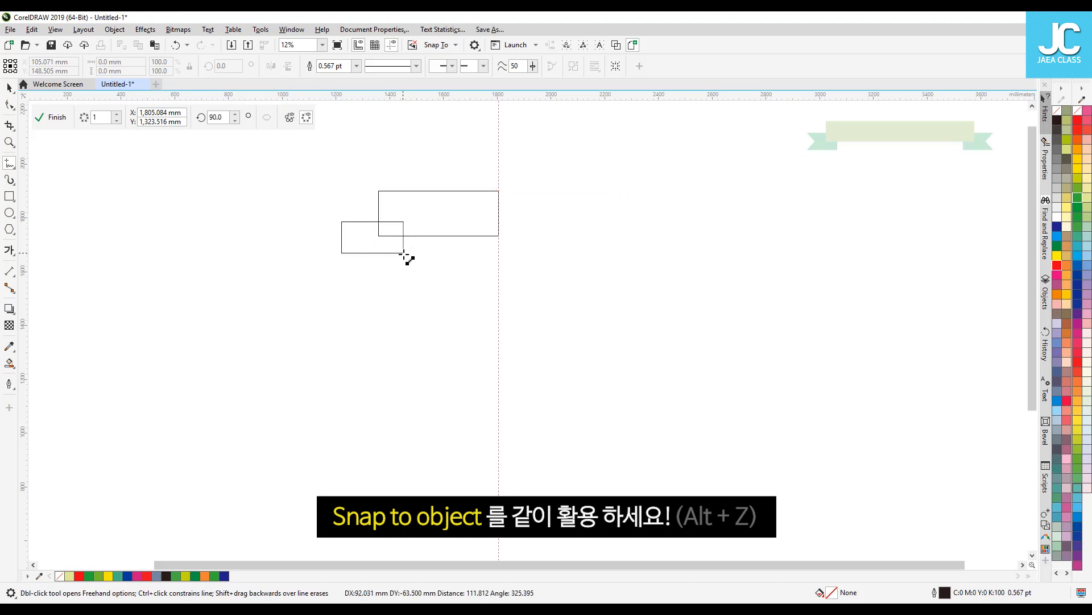
key(space)
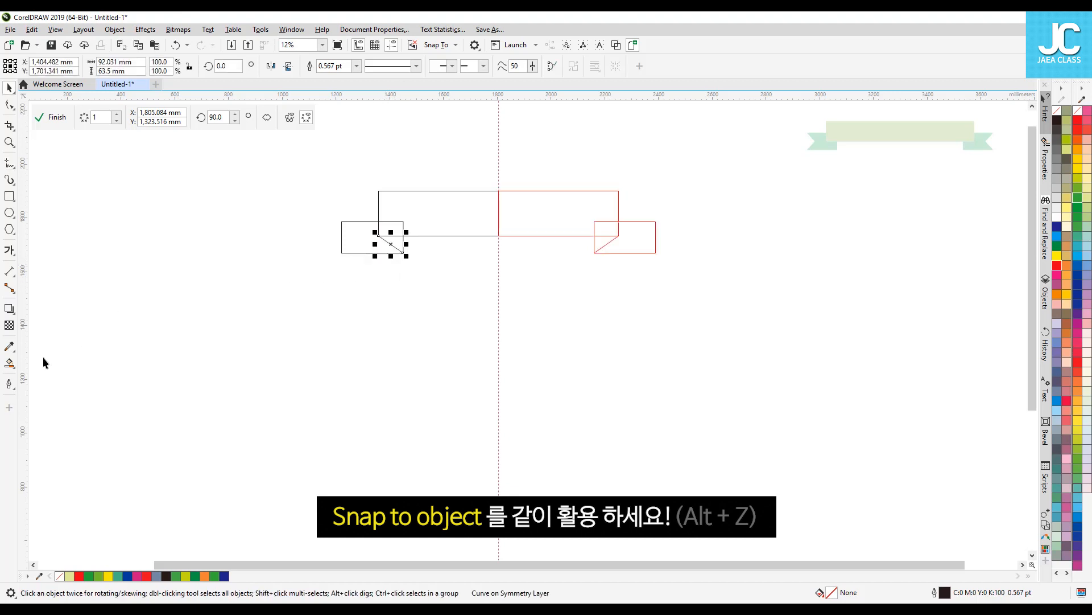
Step: Use Smart Fill to create the fold triangle enclosed by the line and the two rectangles
click(9, 363)
click(399, 241)
key(space)
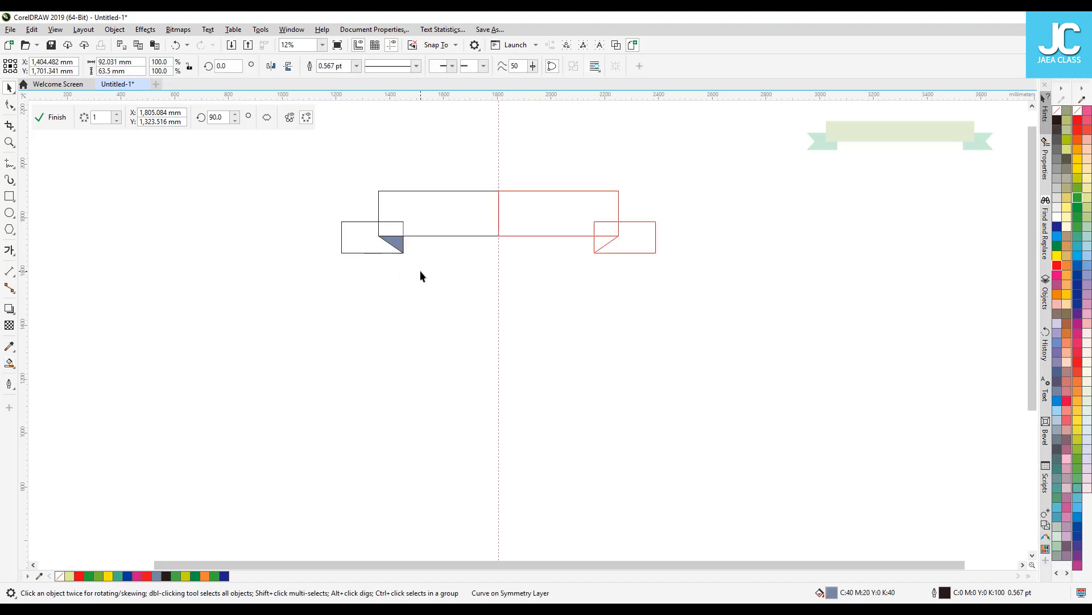
click(420, 271)
Step: Convert the small rectangle to curves, add a node midway on its outer edge and pull it inward to form a ribbon-tail notch
click(342, 230)
key(ctrl+q)
key(F10)
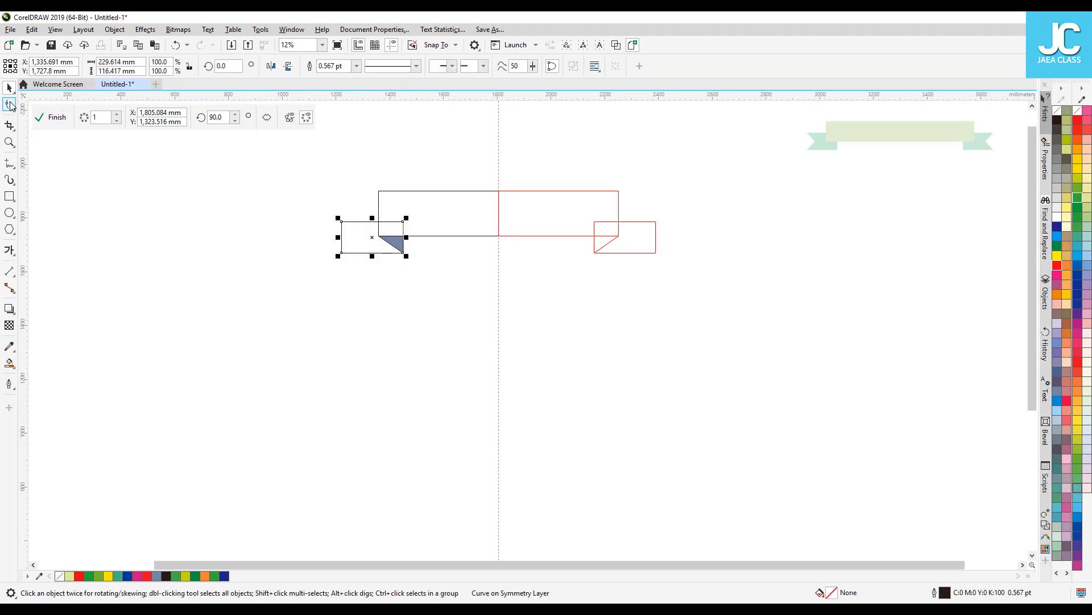
click(77, 67)
drag(321, 239, 368, 265)
click(76, 67)
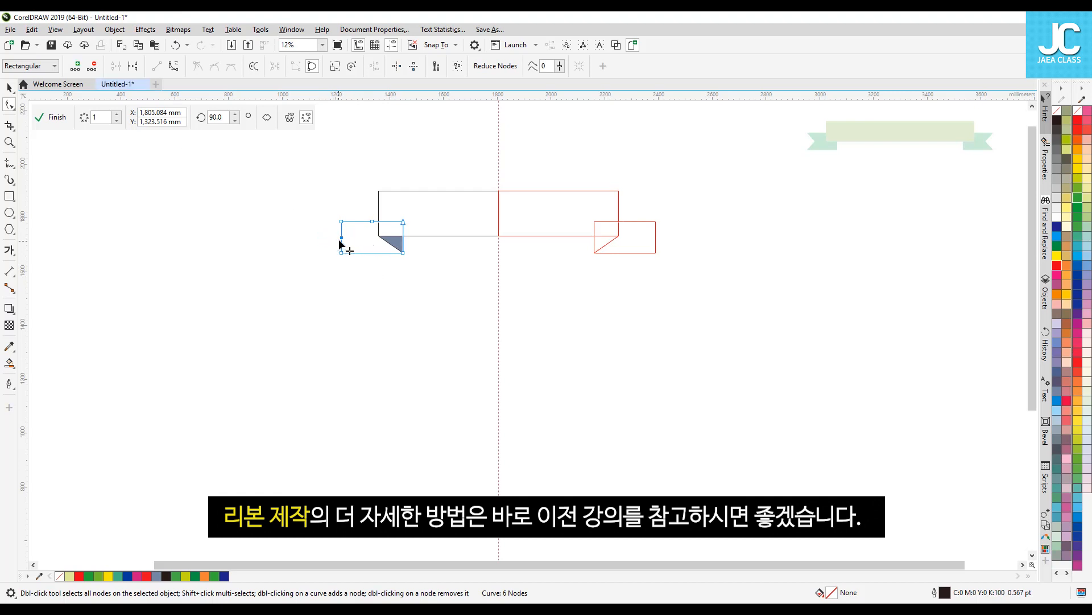
drag(342, 237, 363, 239)
key(space)
click(374, 305)
Step: Fill the ribbon's main band light green, the notched tail medium green, and the fold triangle dark green
click(450, 206)
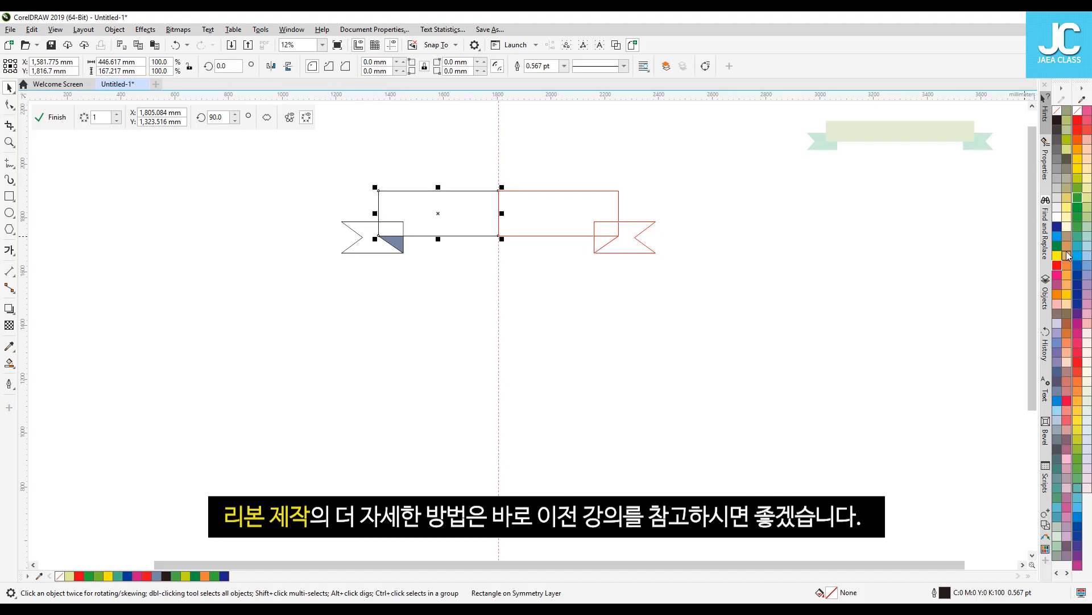
click(1077, 199)
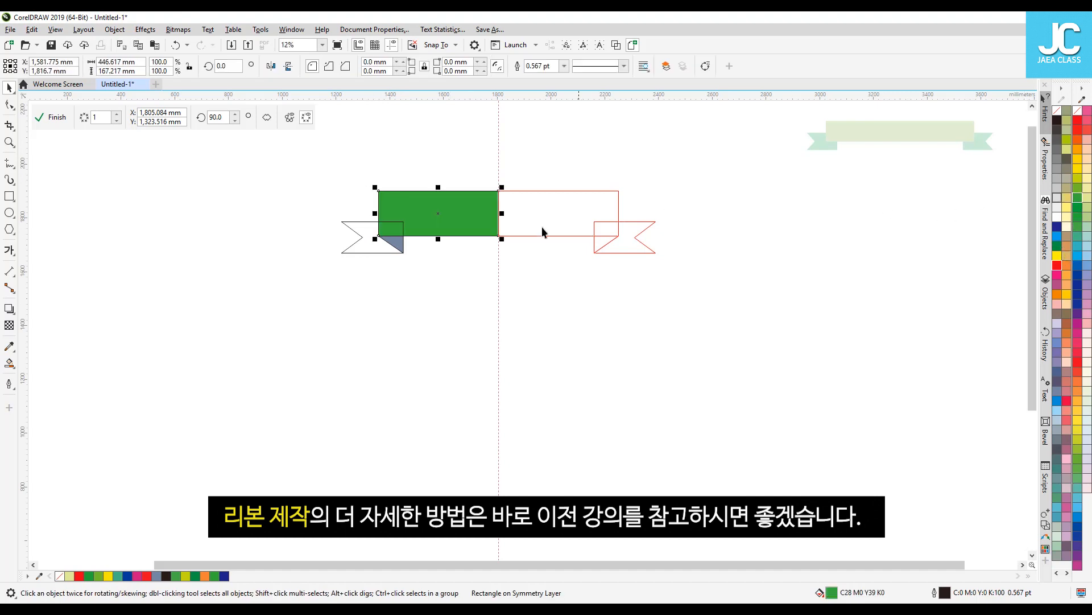
click(358, 234)
click(1079, 231)
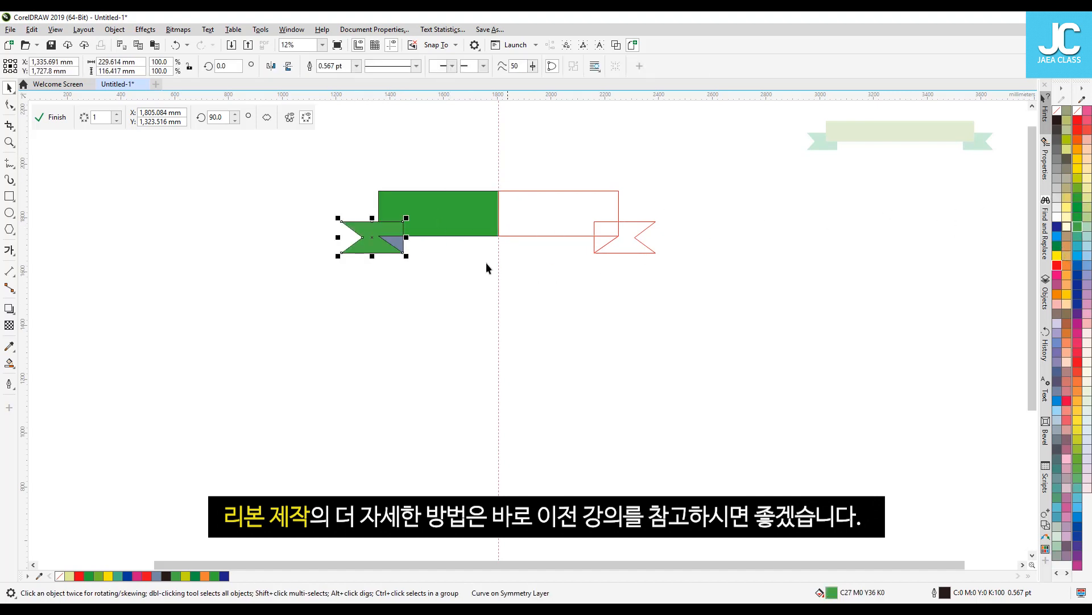
click(399, 247)
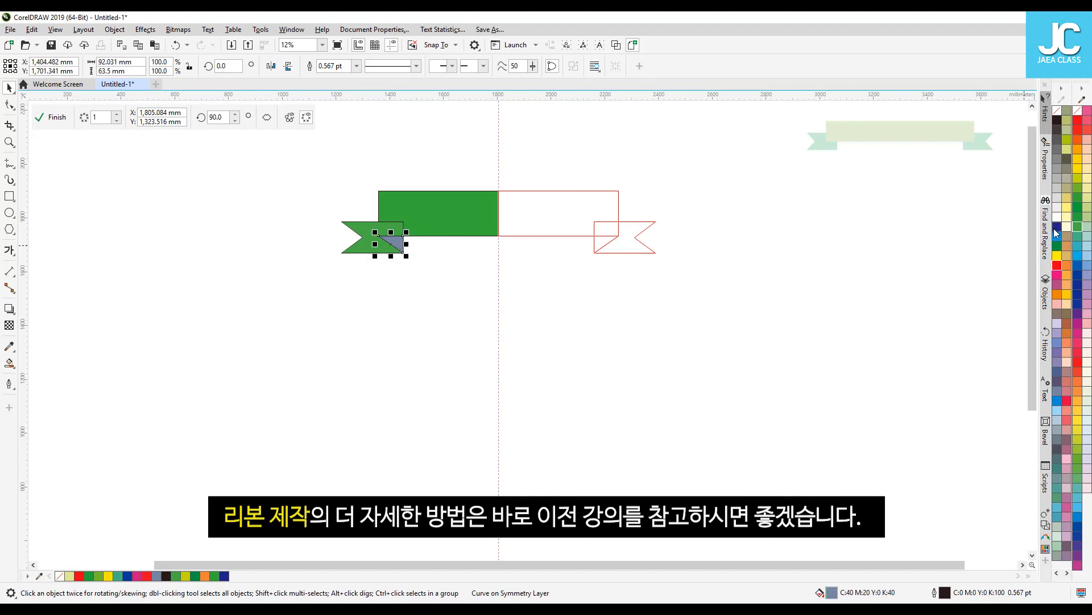
click(1057, 245)
click(419, 203)
click(1077, 193)
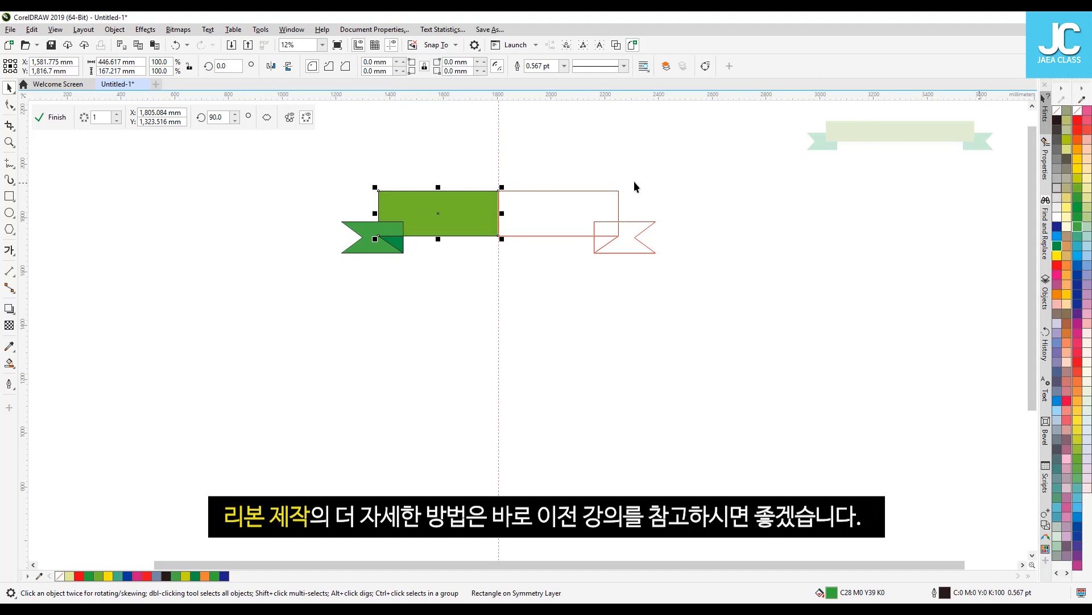
Step: Remove the outlines from all three source ribbon pieces and bring the main band in front of the tail
drag(287, 176, 472, 319)
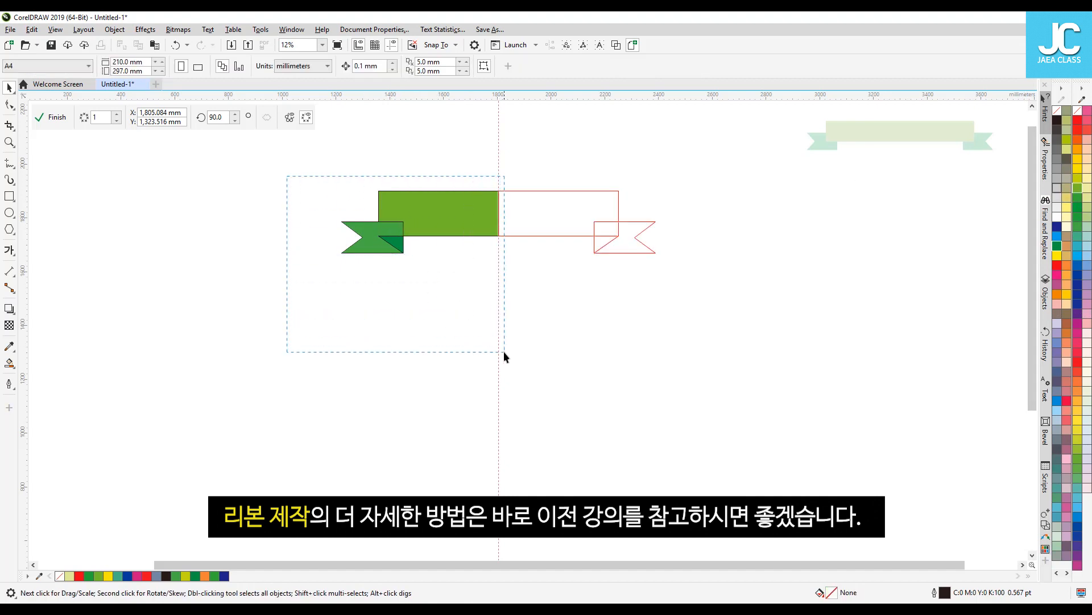
drag(504, 352, 504, 352)
click(410, 356)
click(424, 216)
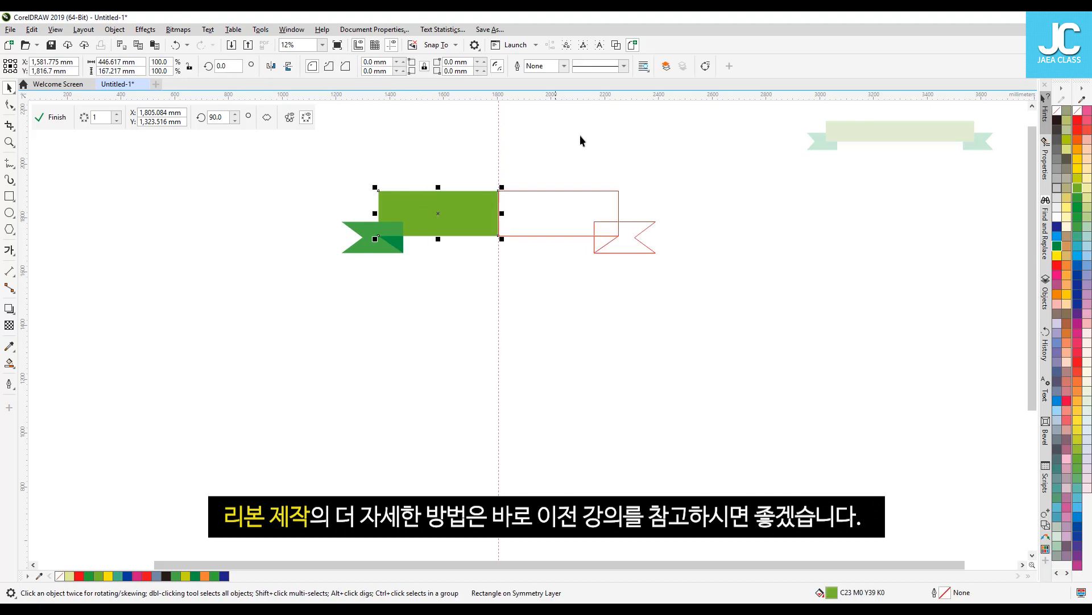
click(335, 239)
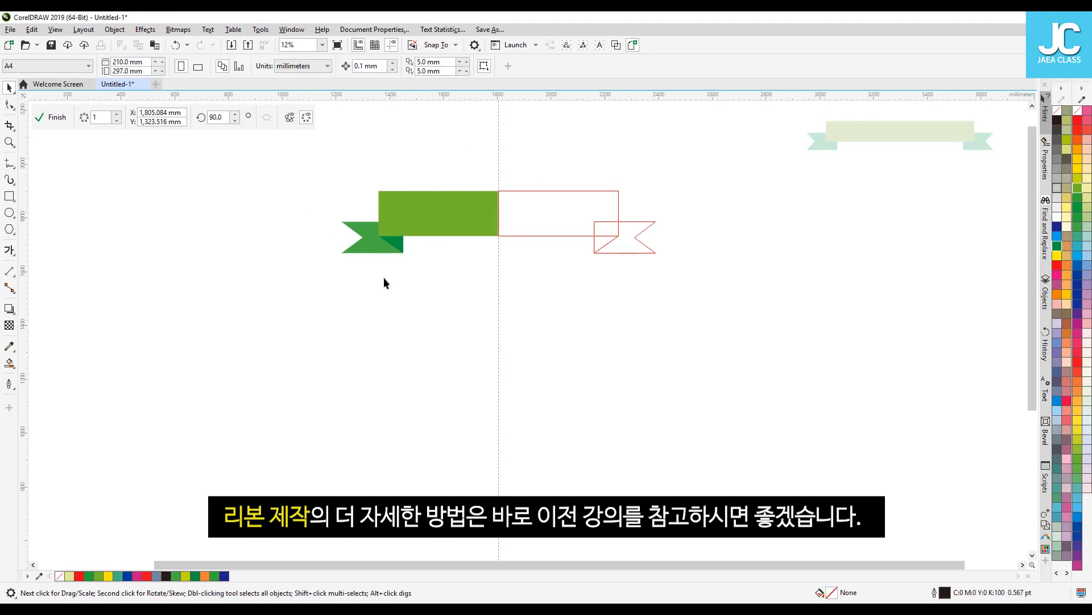
Step: Reduce the height of the tail with its fold triangle, and lower the main band's top edge to a height of about 142 mm
drag(319, 302, 448, 200)
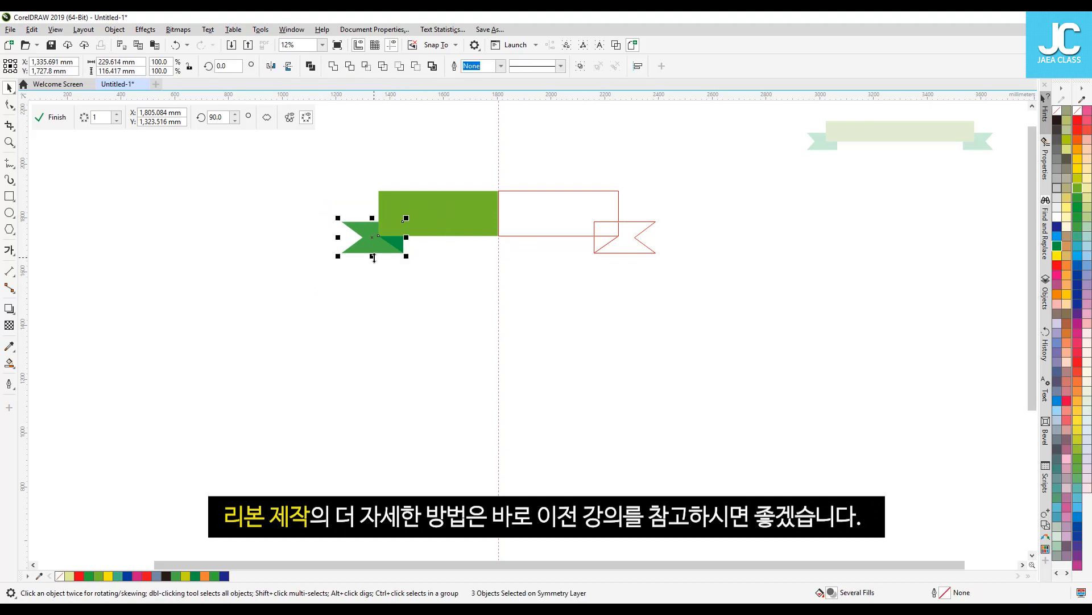
drag(372, 255, 382, 247)
click(419, 211)
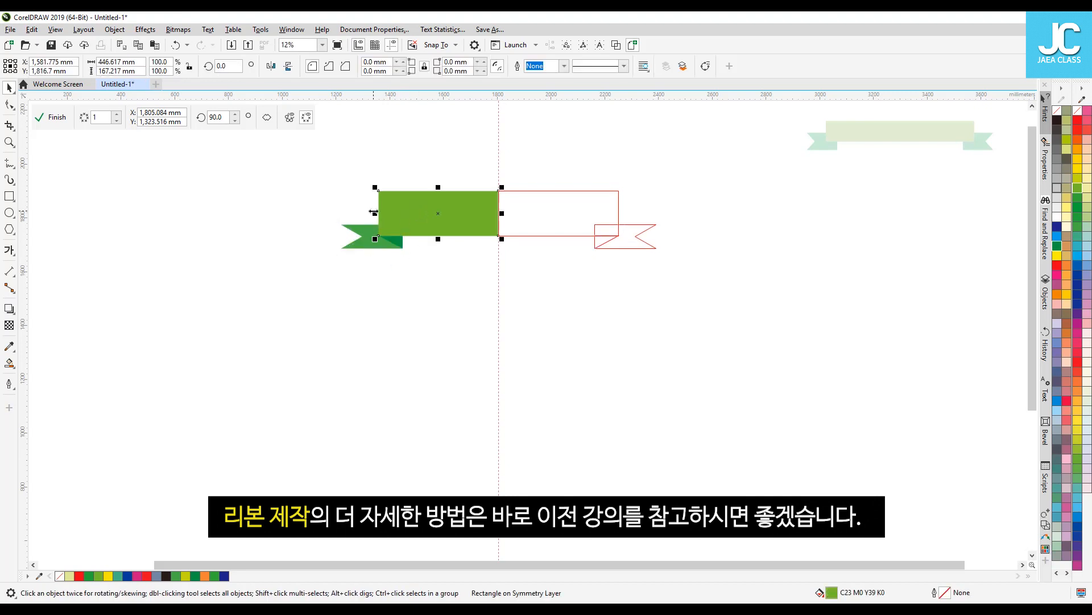
drag(438, 187, 439, 197)
click(673, 322)
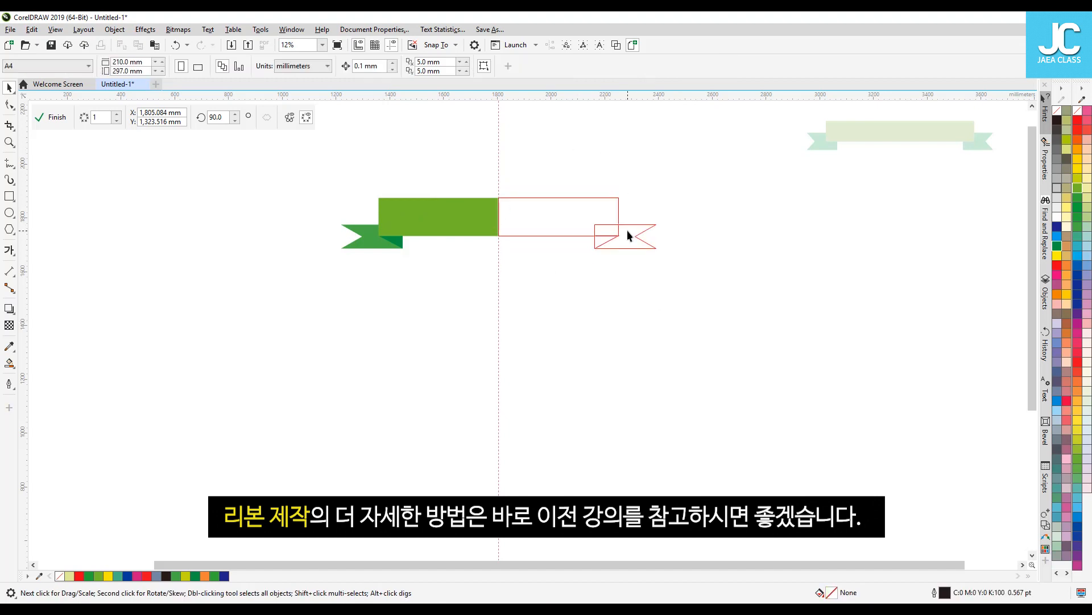
Step: Show the mirrored ribbon half in full colour and finish editing the symmetry
click(290, 118)
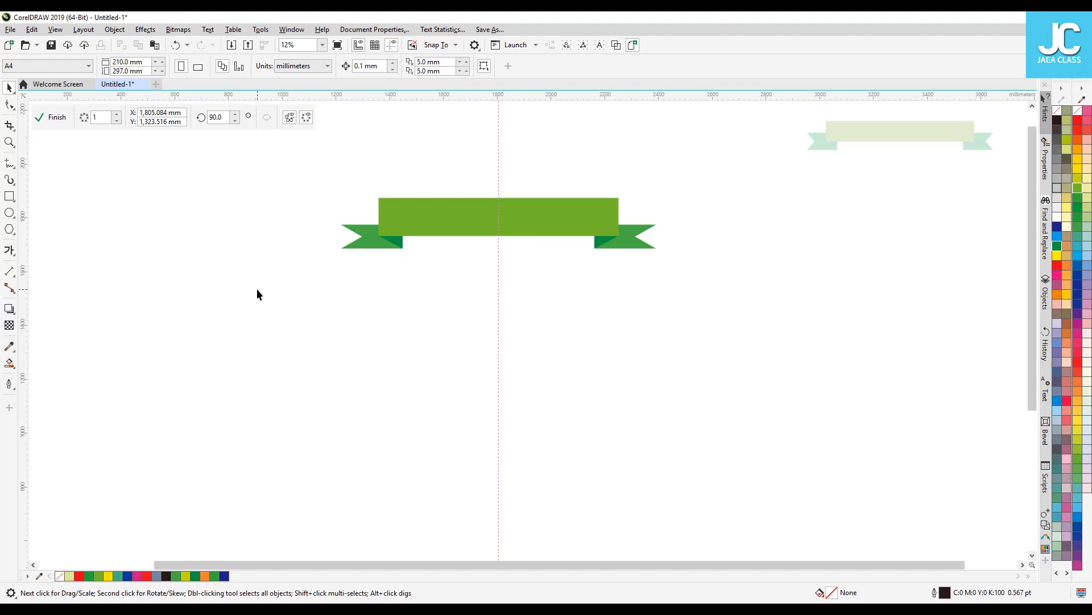
click(57, 118)
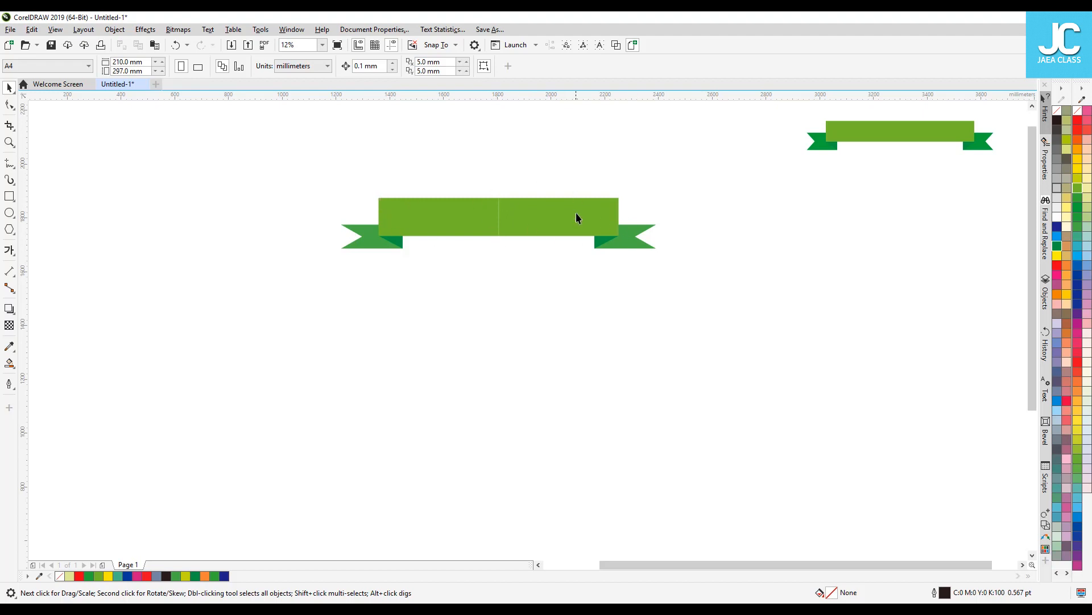
Step: Reopen the ribbon's symmetry, widen the source band to about 487 mm past the mirror line to close the centre seam, and finish editing
click(481, 217)
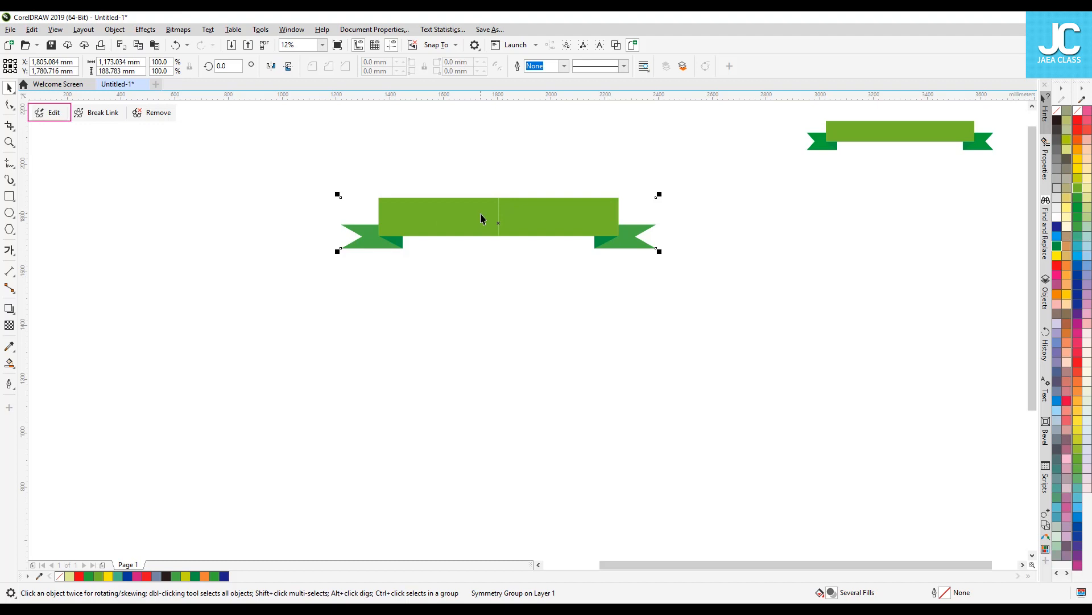
click(54, 114)
click(508, 228)
drag(505, 217, 512, 217)
click(66, 118)
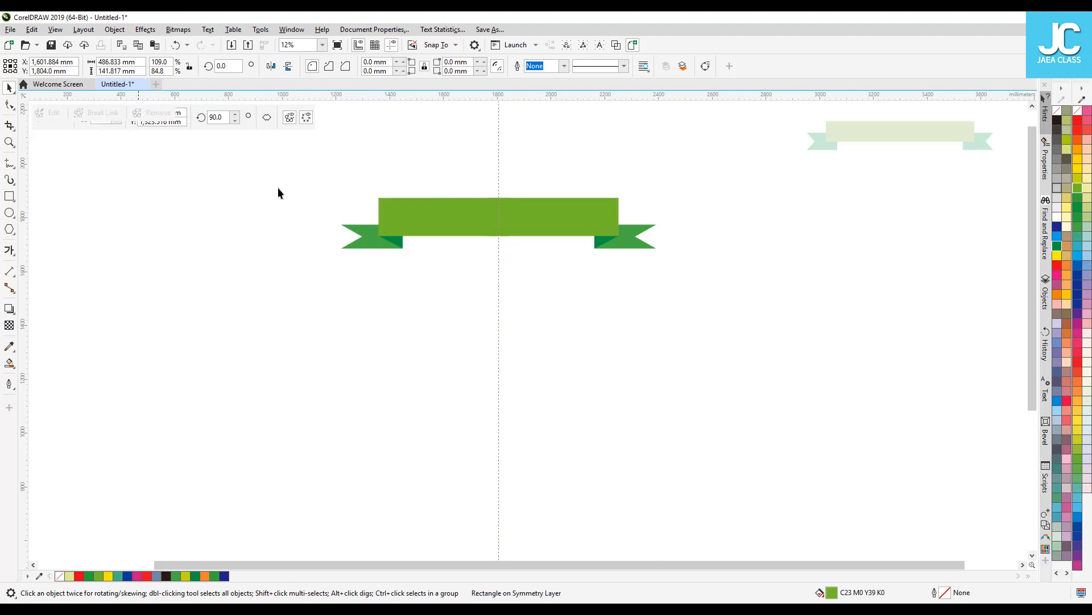
Step: Enlarge the ribbon symmetry group to about 1,556 mm by 250 mm and move it to about X 1,736 mm, Y 1,676 mm
click(514, 215)
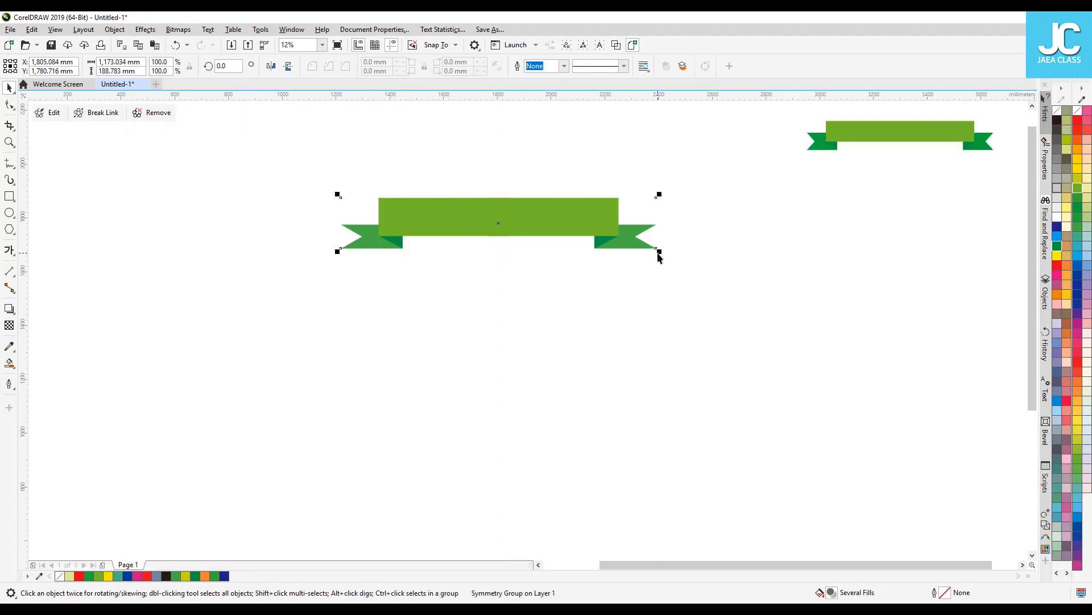
drag(336, 251, 308, 270)
drag(510, 212, 542, 228)
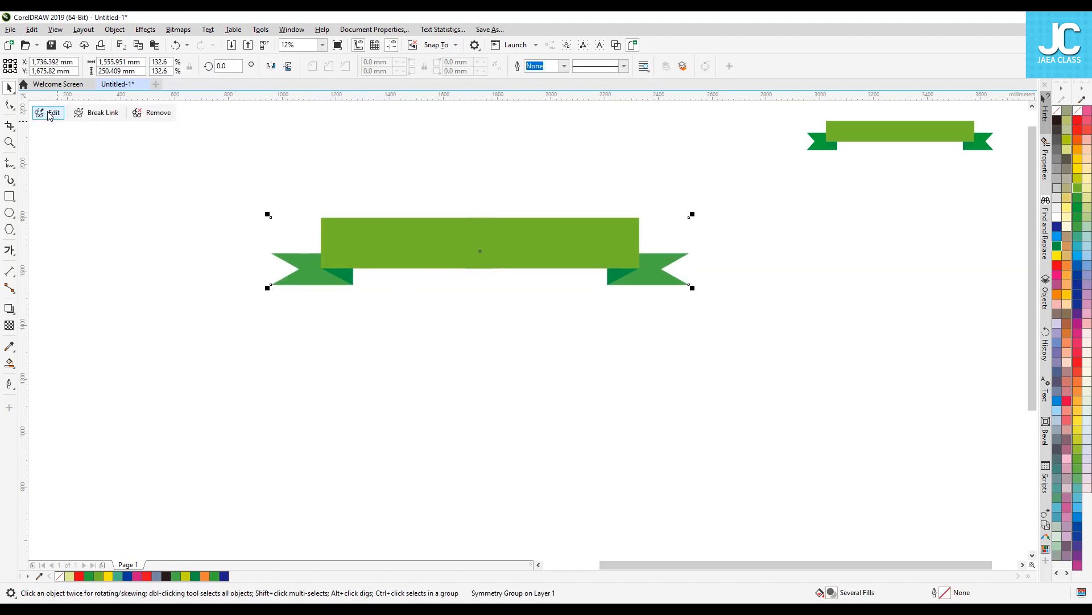
Step: Reopen the enlarged ribbon's symmetry and reduce the source band's height to about 165 mm by moving its top edge
click(50, 114)
click(387, 228)
drag(407, 217, 408, 193)
key(ctrl+z)
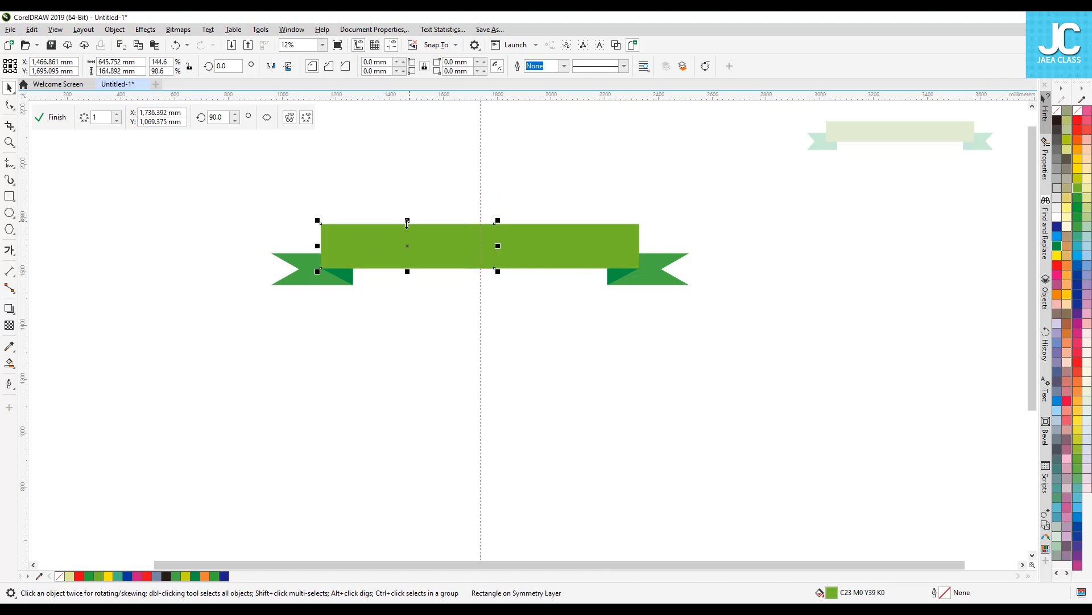
Step: Increase the source tail's height by stretching its top edge upward
click(310, 254)
drag(312, 249, 312, 241)
click(332, 302)
Step: Fill the source fold triangle with orange
click(343, 278)
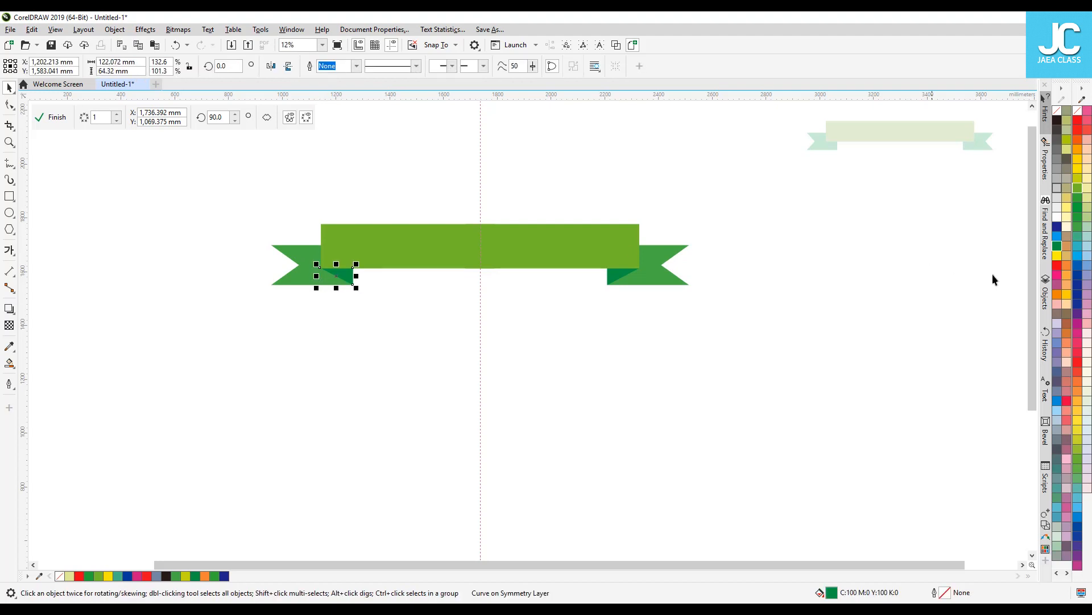
click(1066, 276)
click(351, 171)
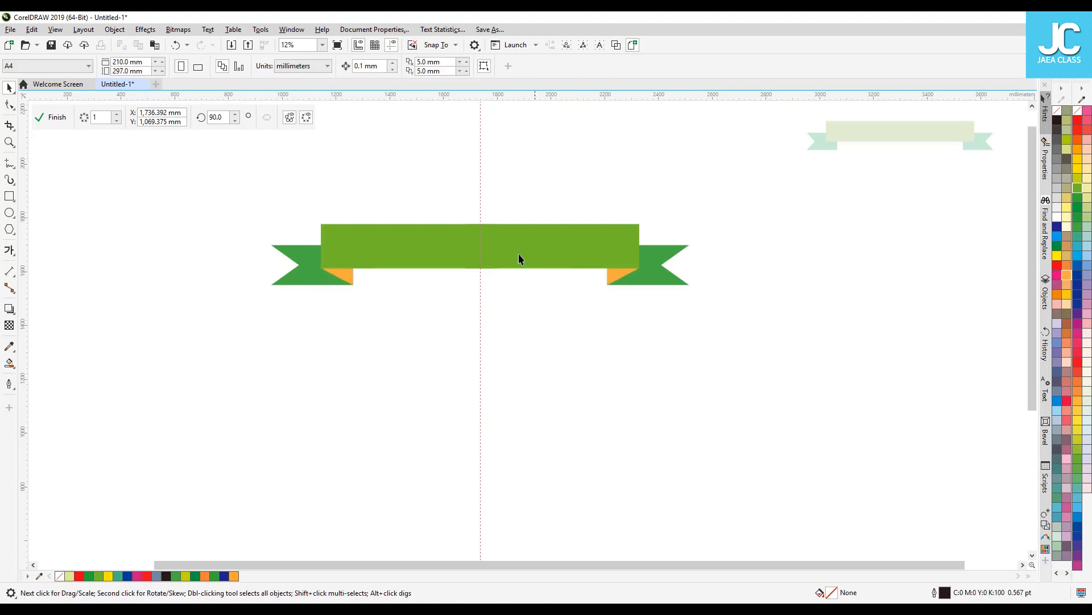
Step: Fill the source ribbon tail with olive (C20 M0 Y60 K20) and finish editing the symmetry
click(301, 265)
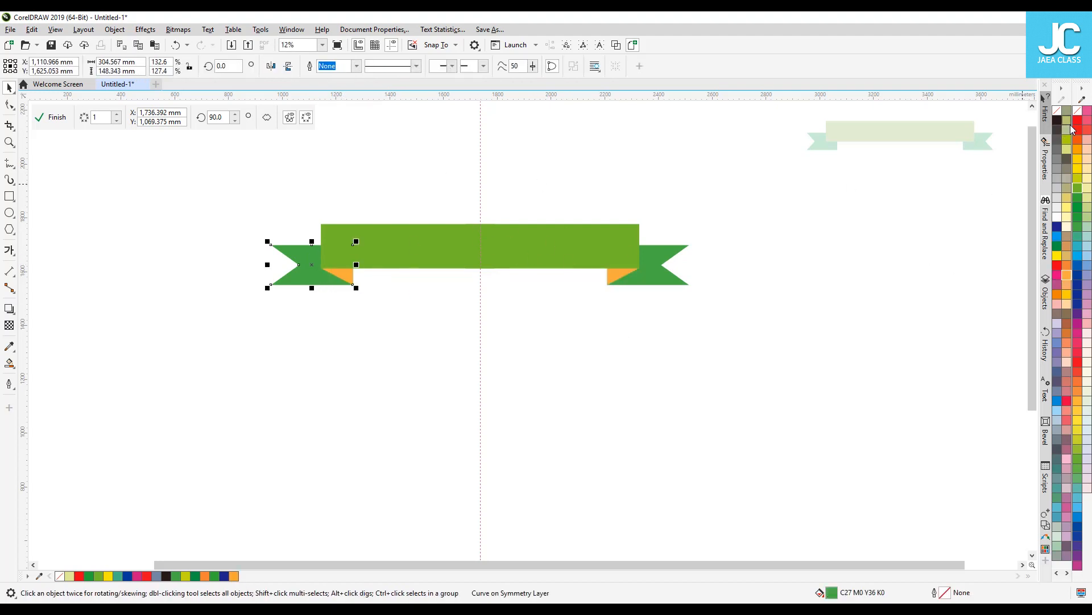
click(1066, 120)
click(371, 327)
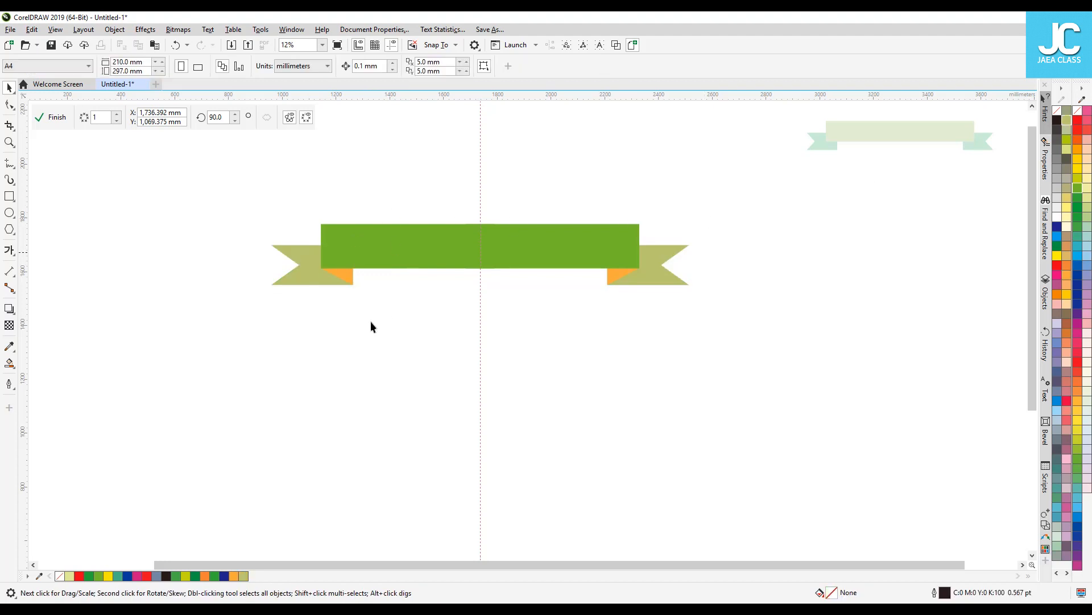
click(56, 118)
click(401, 185)
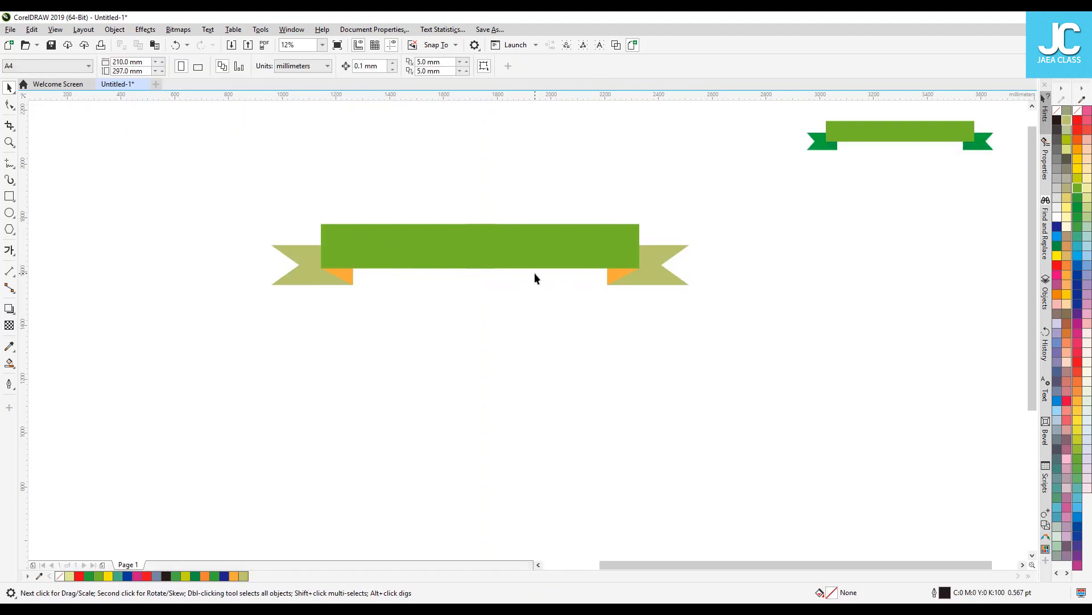
Step: Break the large ribbon's symmetry link and move the resulting group to about X 1,480 mm, Y 1,626 mm
click(478, 257)
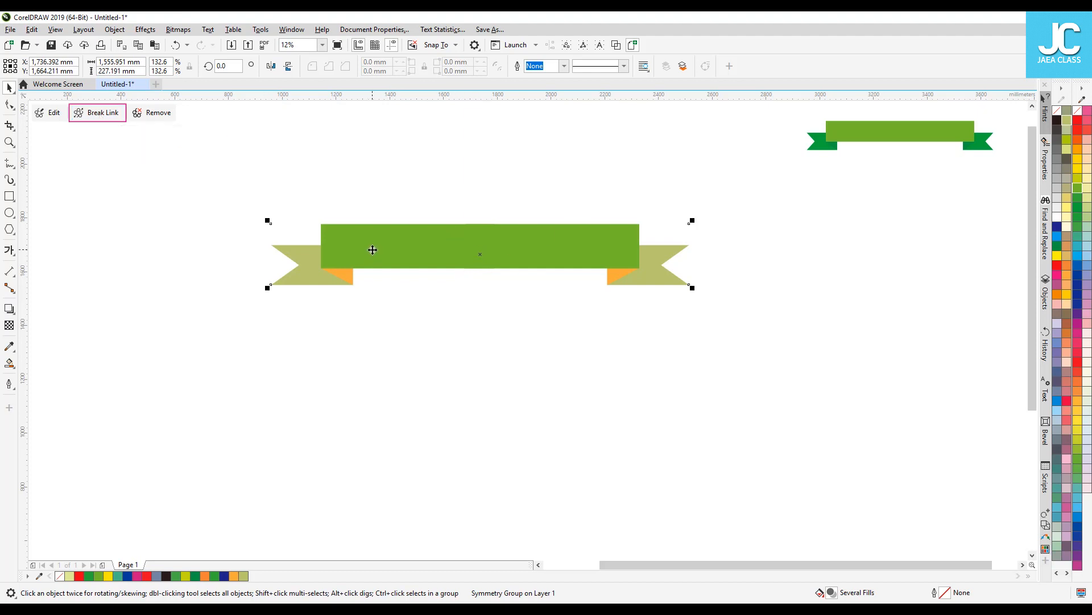
click(87, 115)
click(248, 188)
click(491, 238)
drag(480, 253, 566, 309)
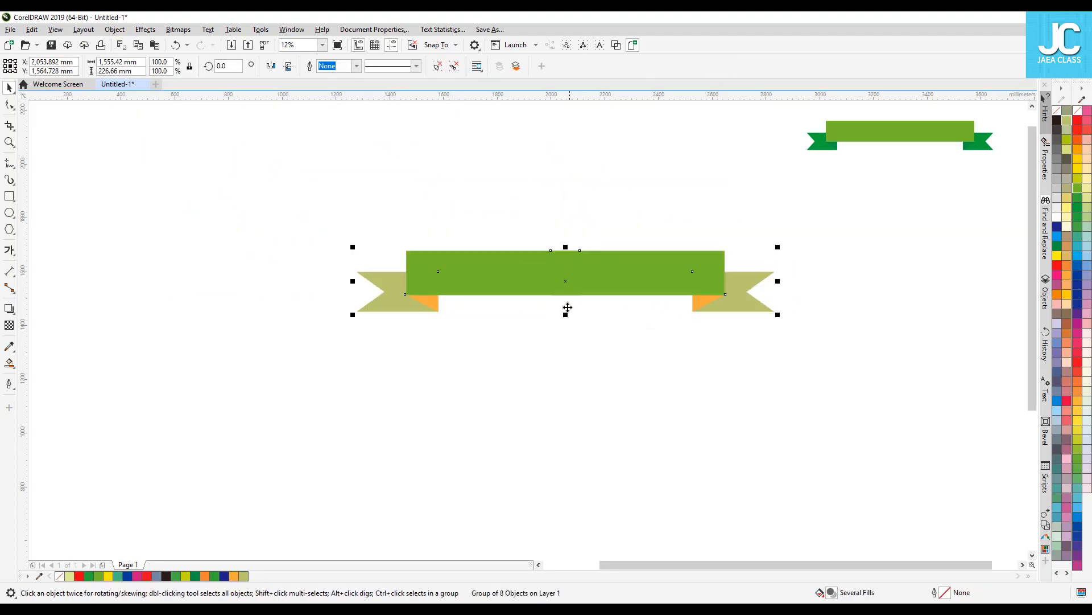
drag(587, 259, 435, 237)
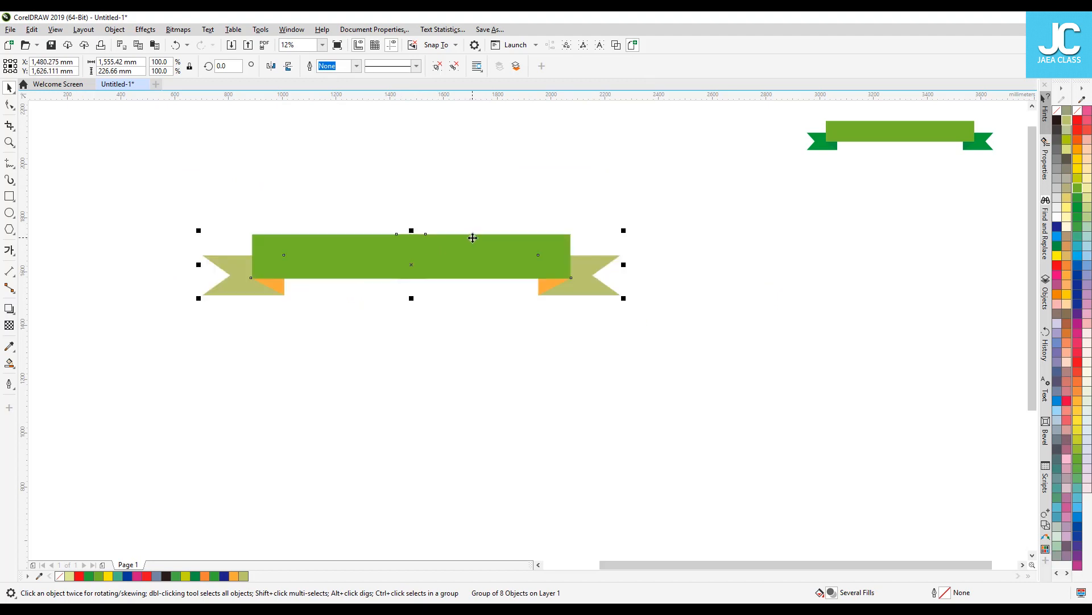
Step: Ungroup the unlinked ribbon and stretch the top edge of its left band half upward
click(438, 66)
click(391, 221)
click(339, 246)
drag(339, 230, 344, 195)
Step: Rearrange the right-hand pieces independently: shift the band half and fold triangle, and enlarge the tail to about 212 mm high
drag(493, 238, 493, 234)
drag(602, 263, 602, 208)
drag(555, 287, 585, 301)
drag(585, 250, 595, 269)
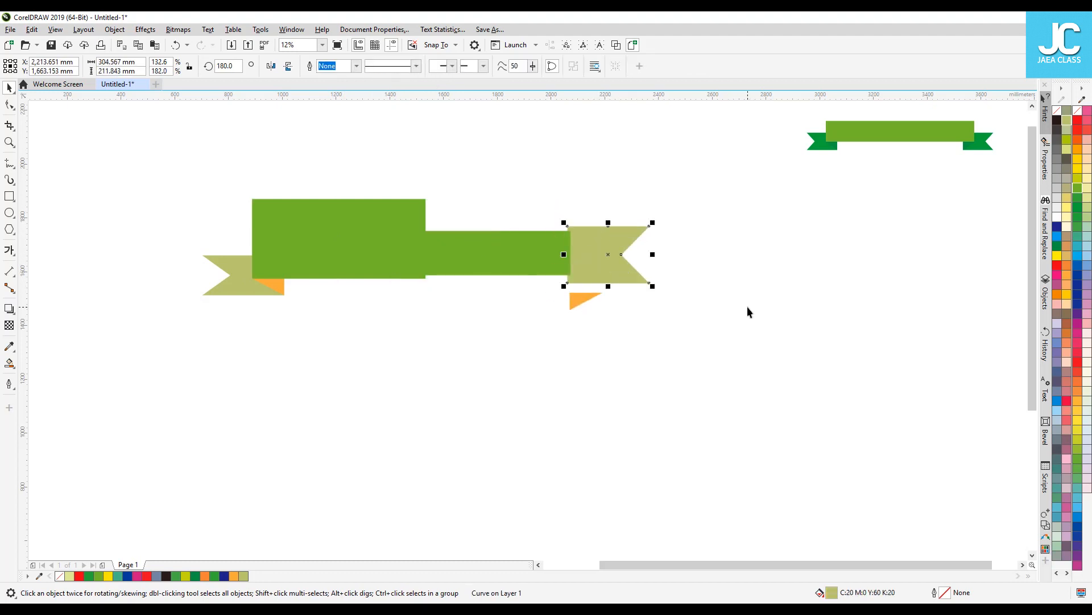
Step: Undo the separate piece edits, the ungrouping, the group moves and the broken link to restore the symmetry group
key(ctrl+z)
key(ctrl+z)
key(ctrl+z)
key(ctrl+z)
key(ctrl+z)
key(ctrl+z)
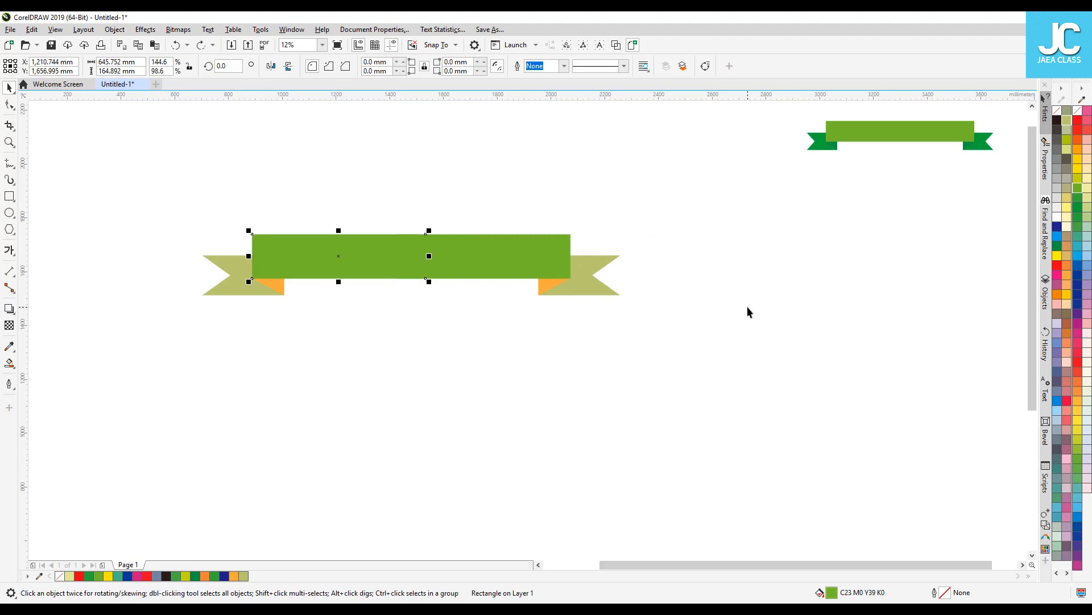
key(ctrl+z)
key(ctrl+z)
key(ctrl+z)
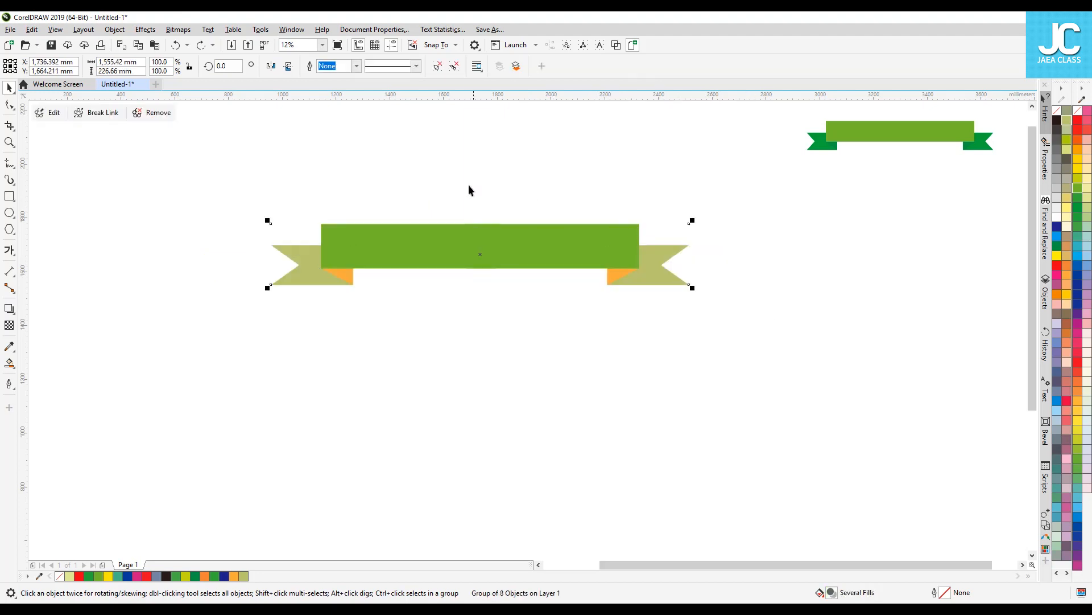
Step: Remove the symmetry from the large ribbon, undo the removal and deselect the ribbon
click(320, 180)
click(354, 231)
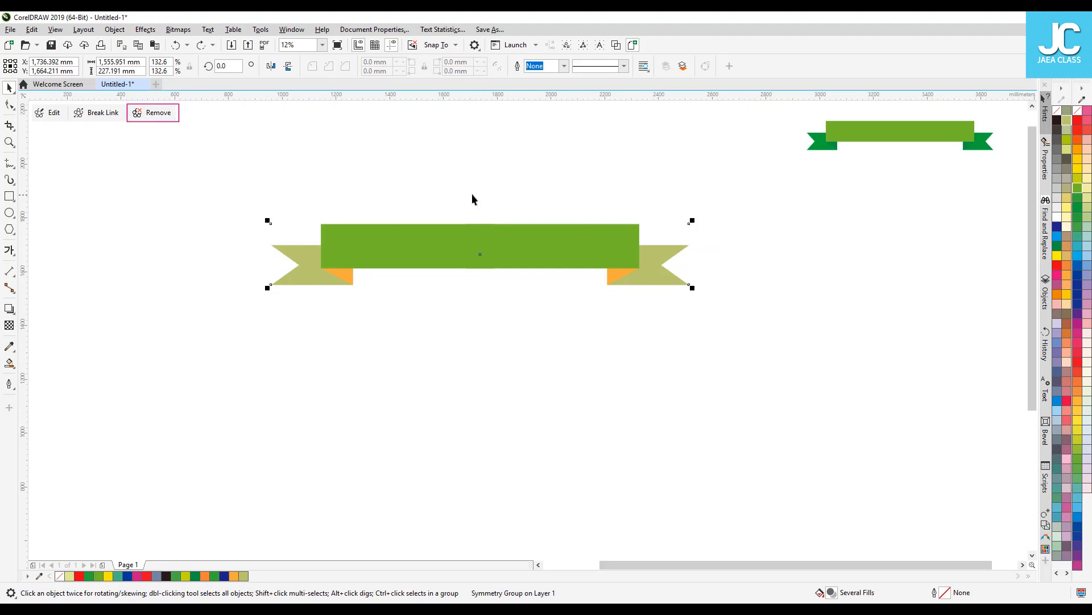
click(157, 113)
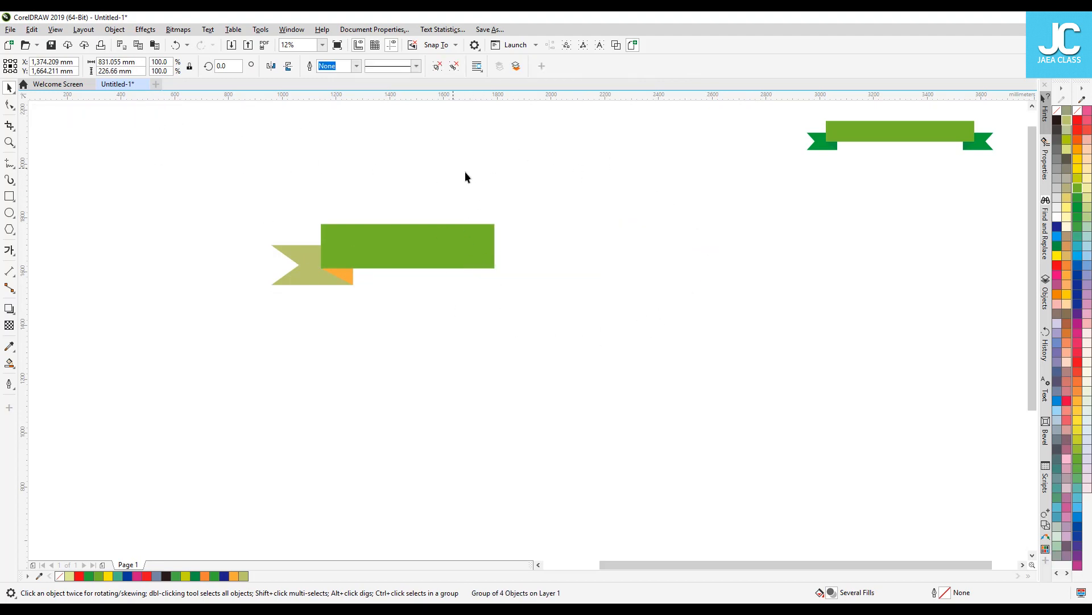
click(465, 172)
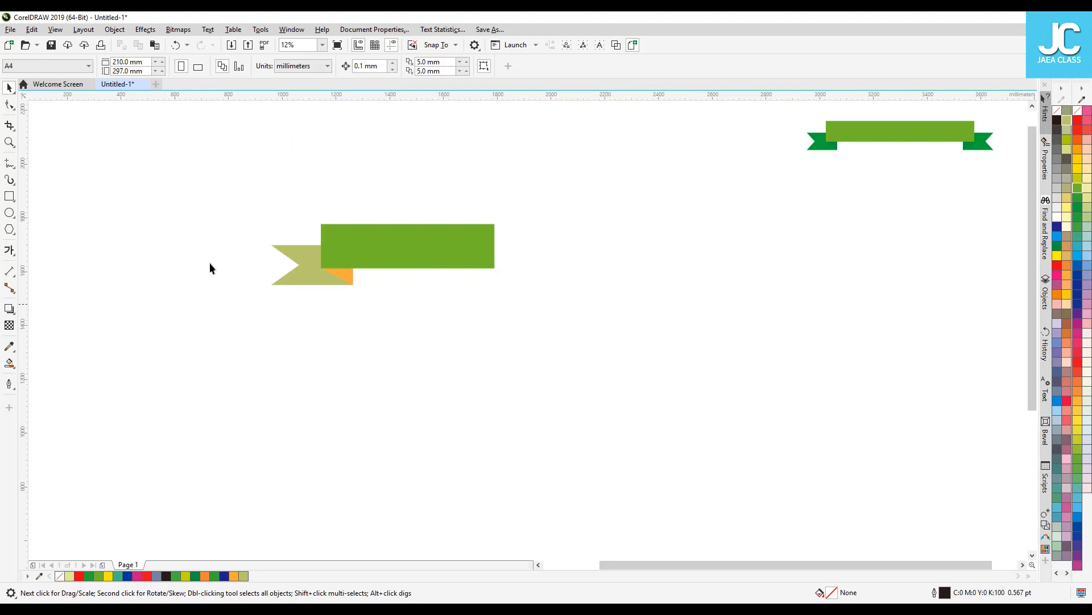
key(ctrl+z)
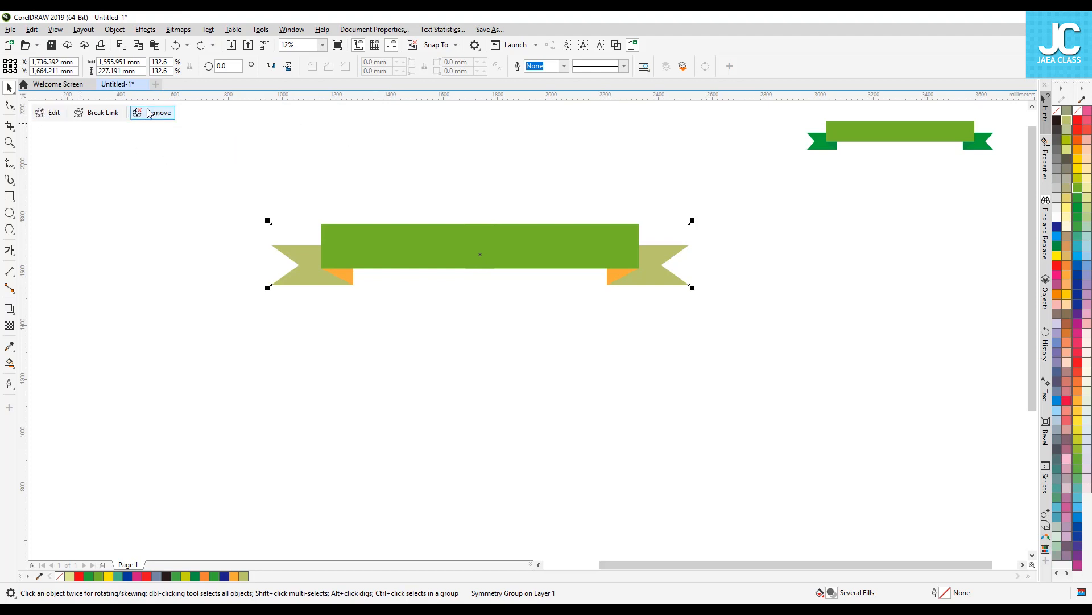
click(400, 153)
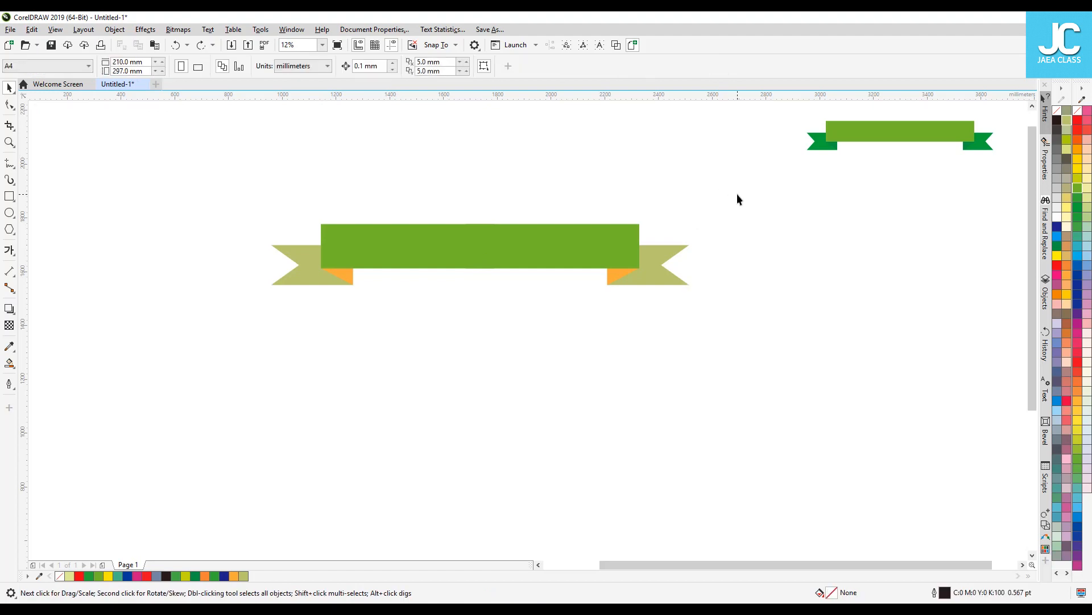